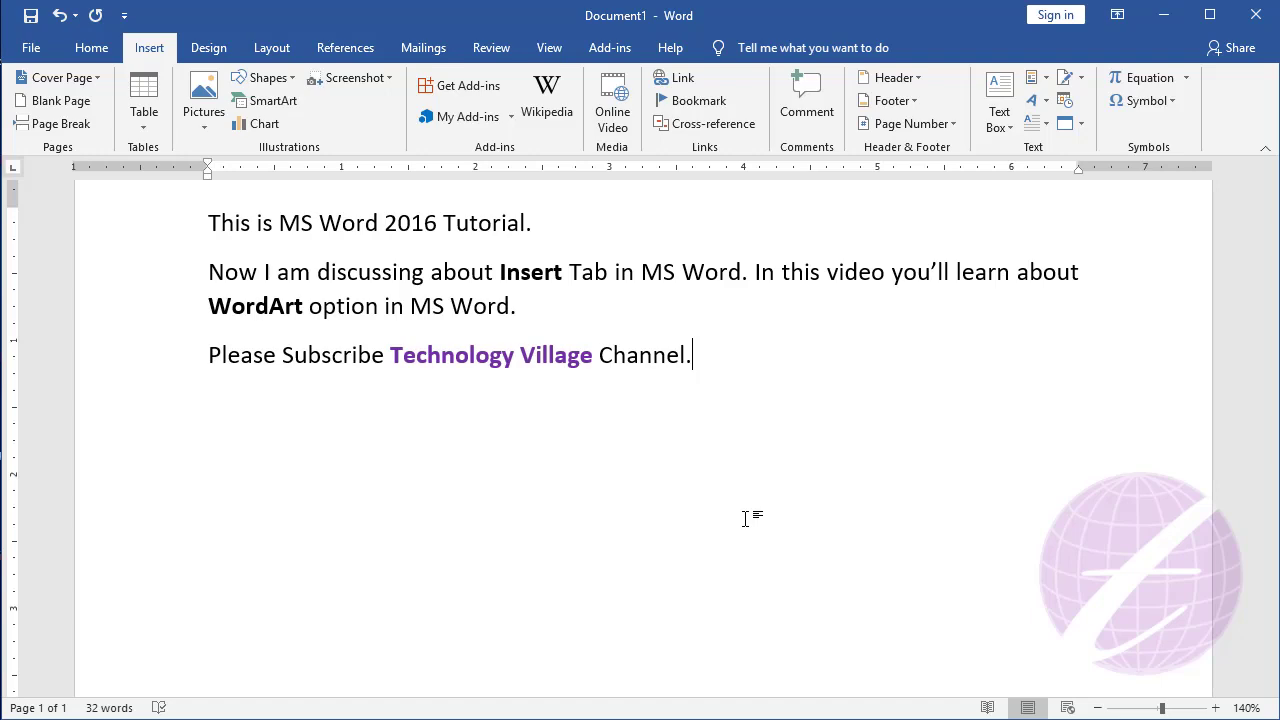
- Insert a WordArt in the 'Fill: Black, Text color 1; Shadow' style below the intro text
{"action": "scroll", "coordinate": [750, 517], "scroll_direction": "down", "scroll_amount": 1}
{"action": "scroll", "coordinate": [683, 469], "scroll_direction": "down", "scroll_amount": 1}
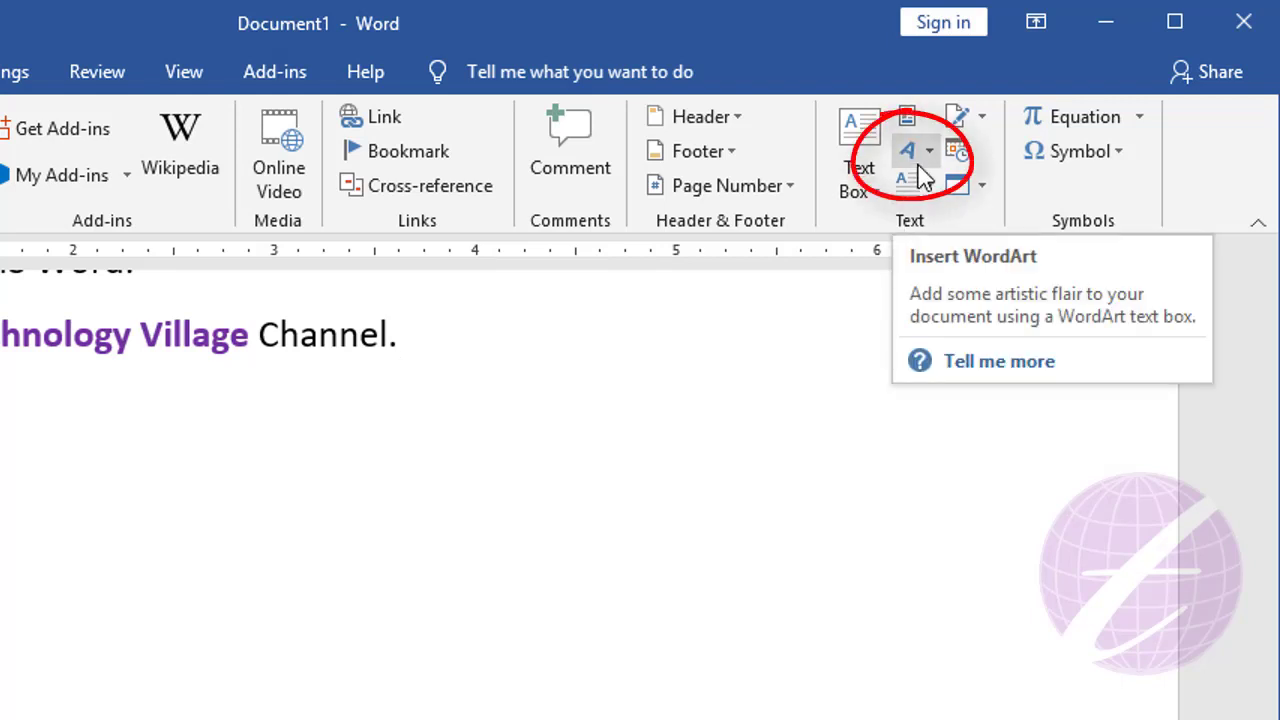
{"action": "left_click", "coordinate": [922, 172]}
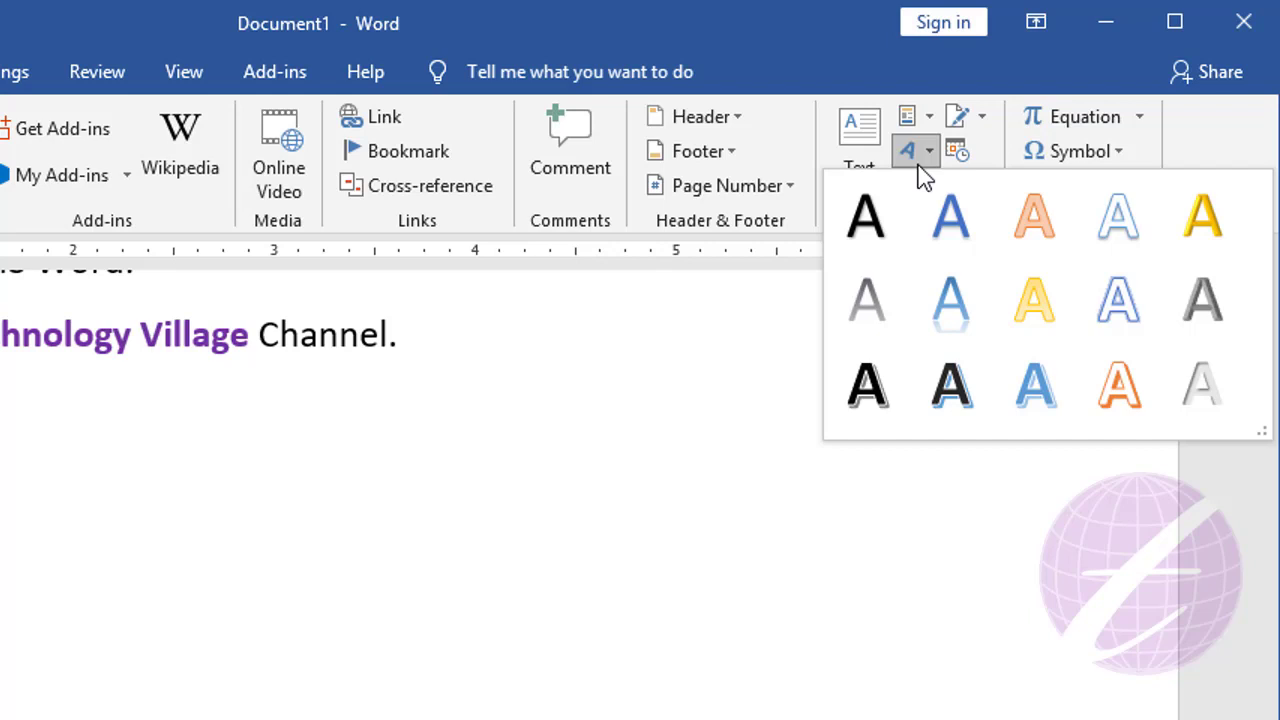
{"action": "left_click", "coordinate": [879, 222]}
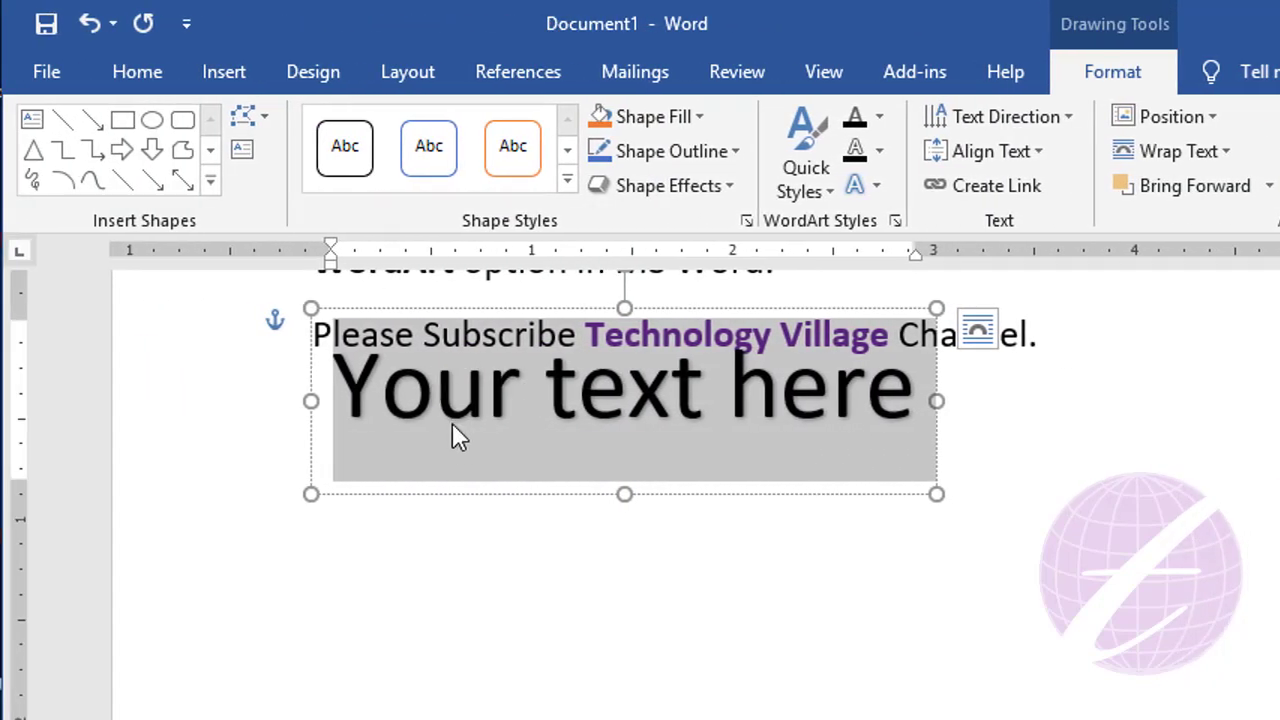
- Move the WordArt box down and right, below the Please Subscribe line
{"action": "left_click", "coordinate": [466, 310]}
{"action": "mouse_move", "coordinate": [522, 353]}
{"action": "left_mouse_down"}
{"action": "mouse_move", "coordinate": [614, 422]}
{"action": "mouse_move", "coordinate": [628, 418]}
{"action": "left_mouse_up"}
{"action": "left_click", "coordinate": [792, 497]}
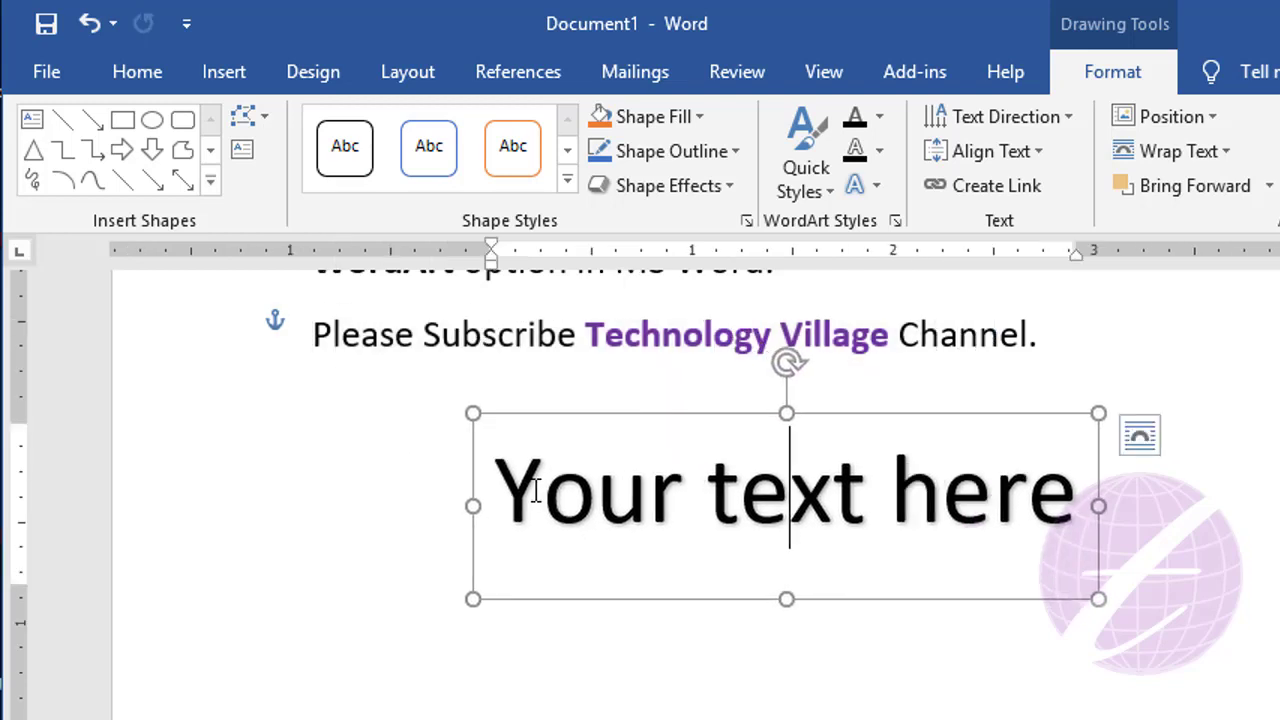
- Replace the placeholder 'Your text here' with 'MS Word Tutorial'
{"action": "left_click_drag", "start_coordinate": [497, 488], "coordinate": [1097, 503]}
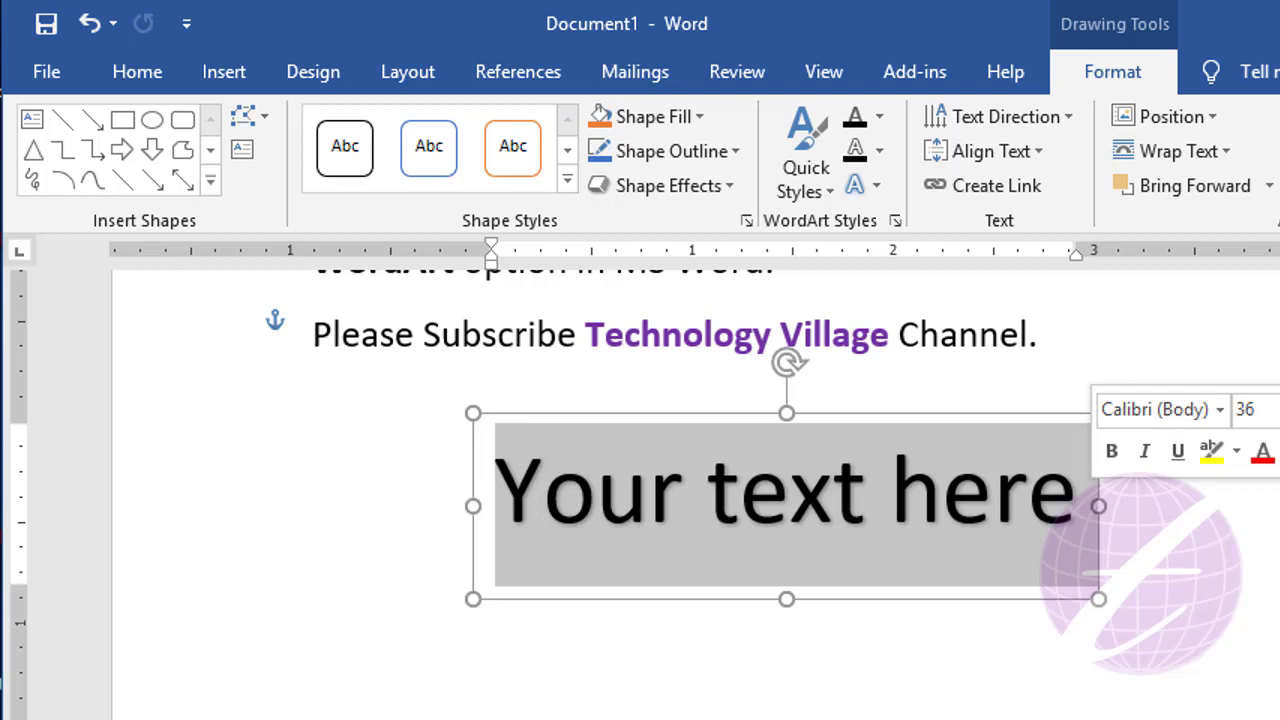
{"action": "type", "text": "MS W"}
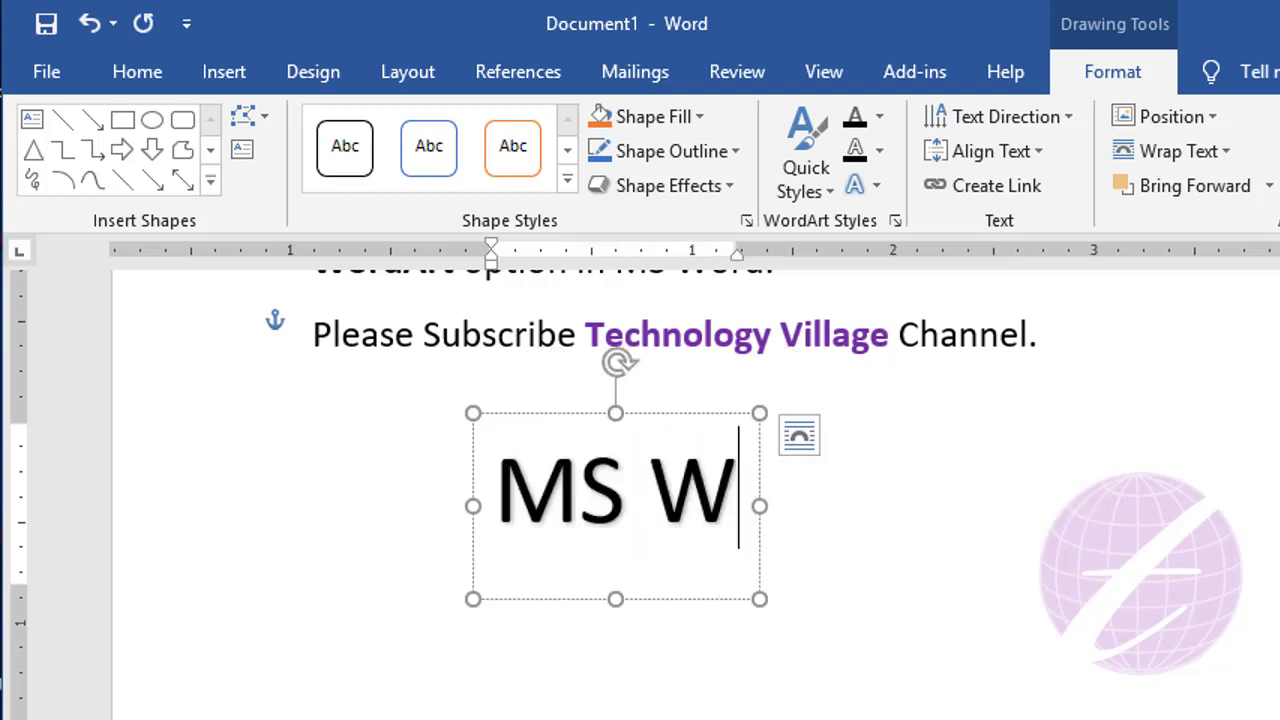
{"action": "type", "text": "ordTutoria"}
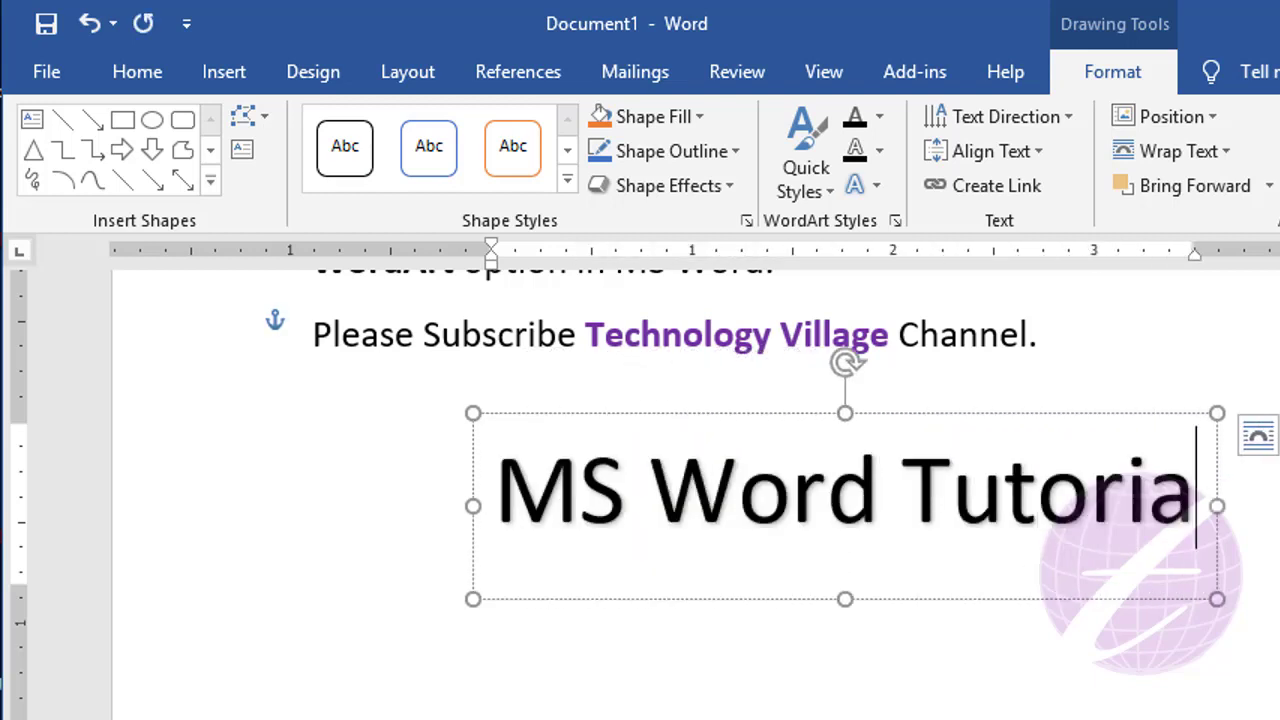
{"action": "type", "text": "l."}
{"action": "key", "text": "BackSpace"}
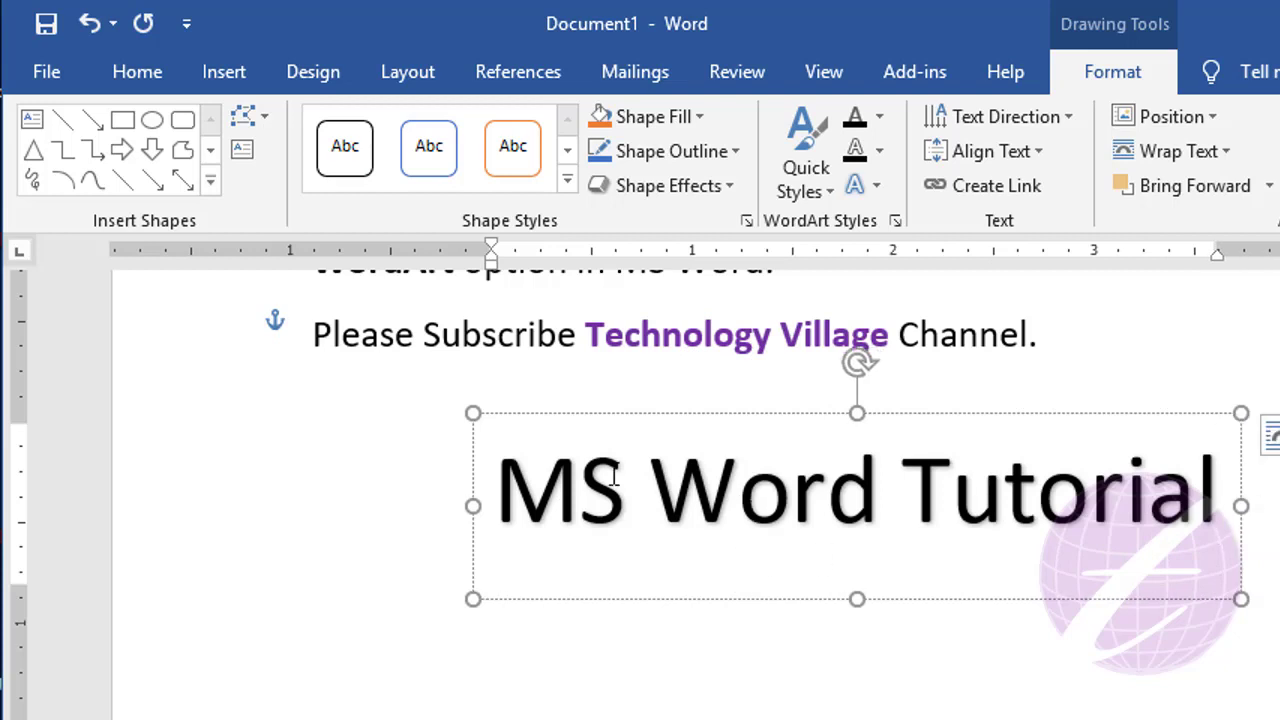
{"action": "left_click_drag", "start_coordinate": [497, 488], "coordinate": [1240, 490]}
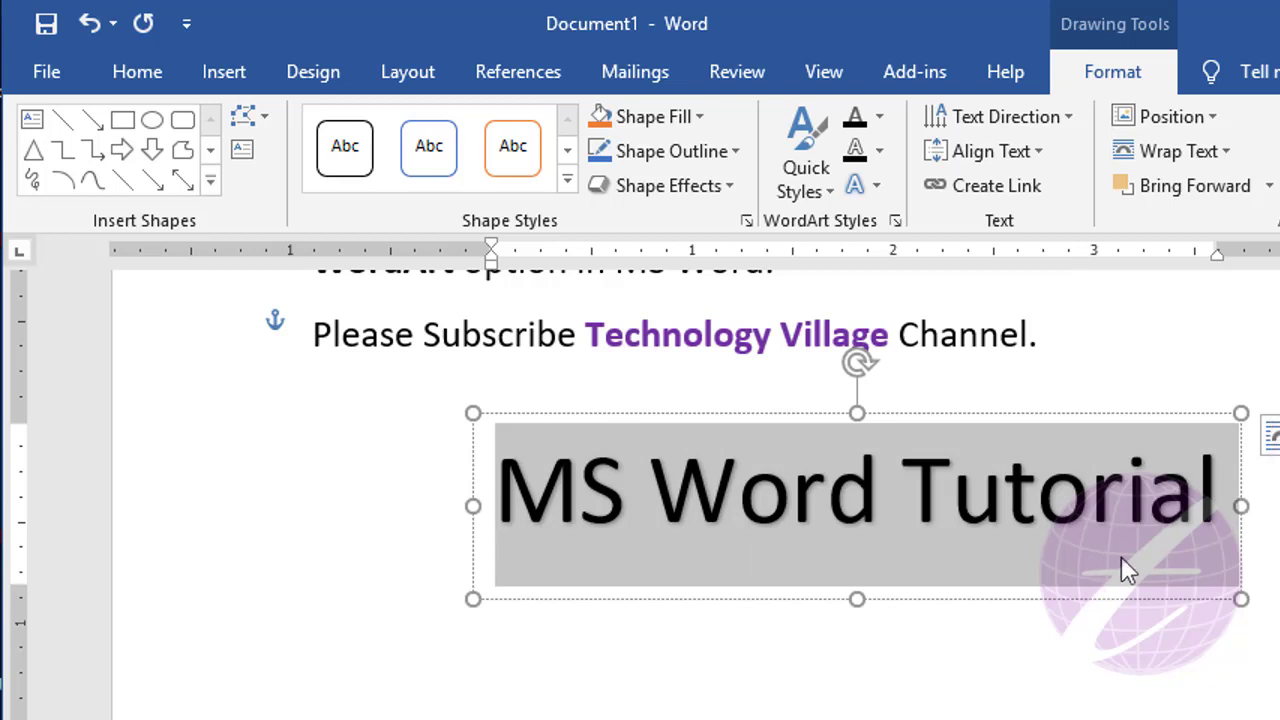
{"action": "left_click", "coordinate": [900, 500]}
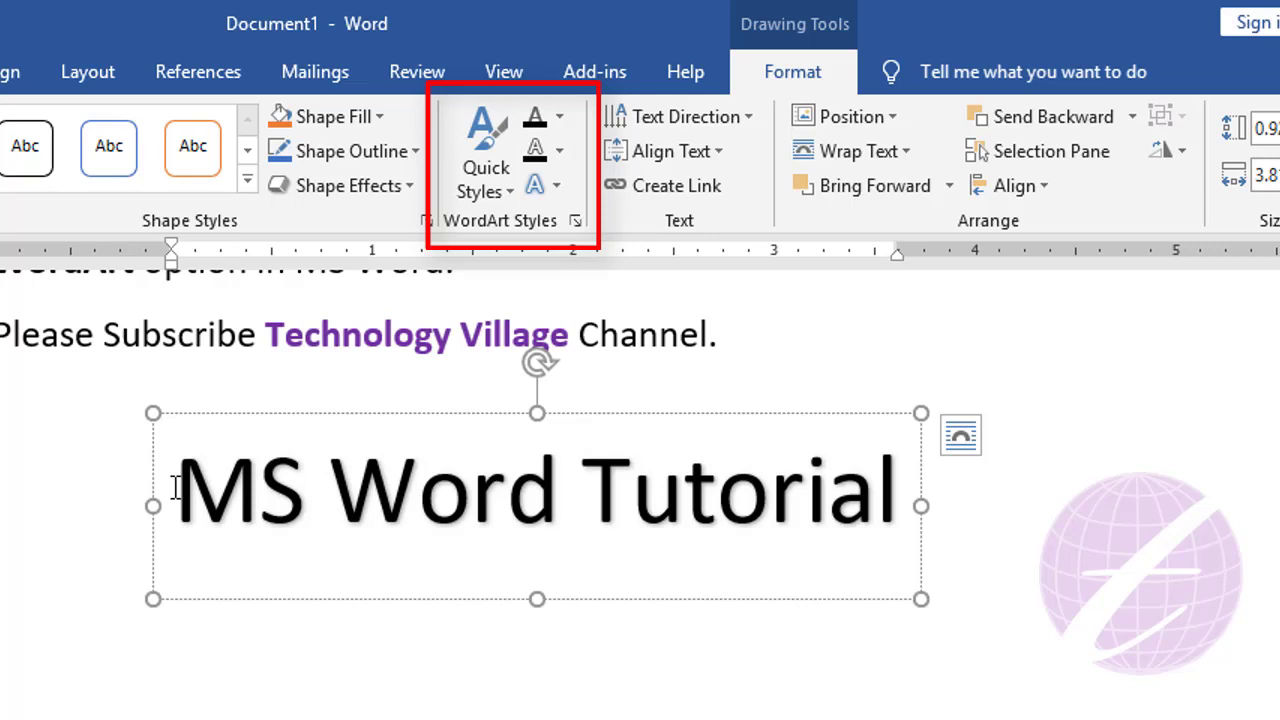
{"action": "left_click_drag", "start_coordinate": [177, 487], "coordinate": [876, 490]}
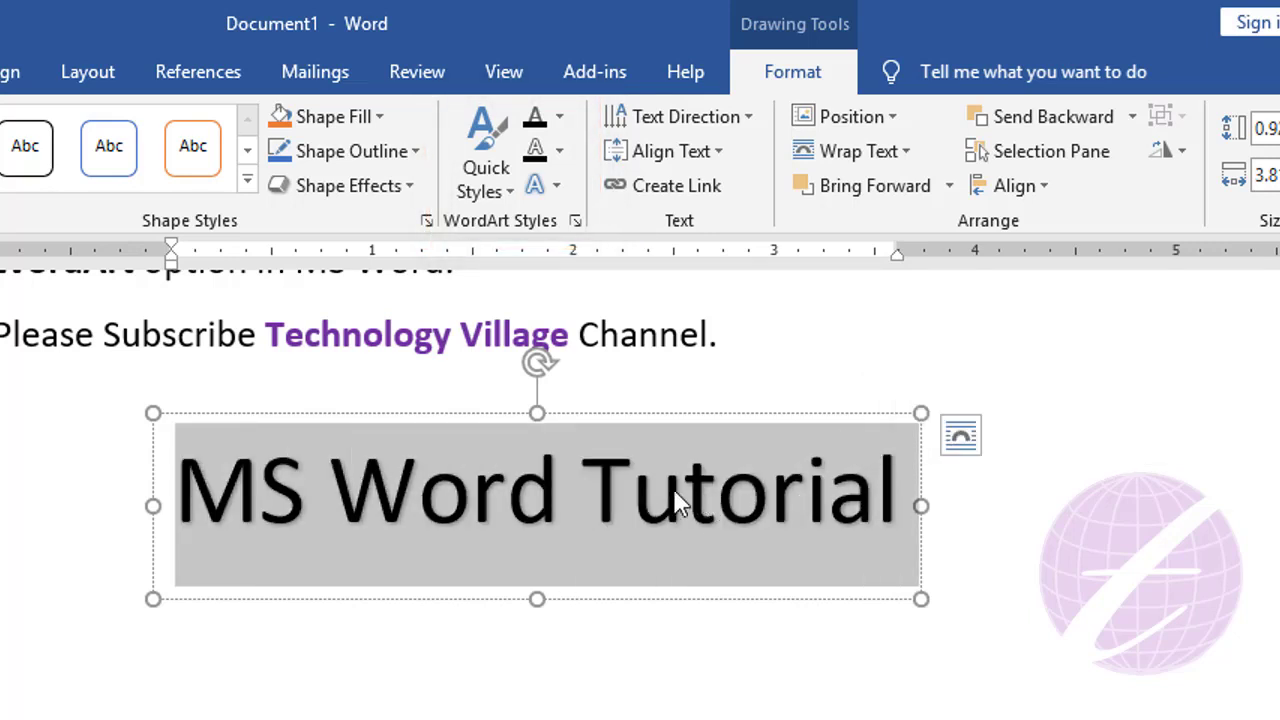
- Apply the gold bevelled WordArt Quick Style to 'MS Word Tutorial' and reselect it
{"action": "left_click", "coordinate": [497, 200]}
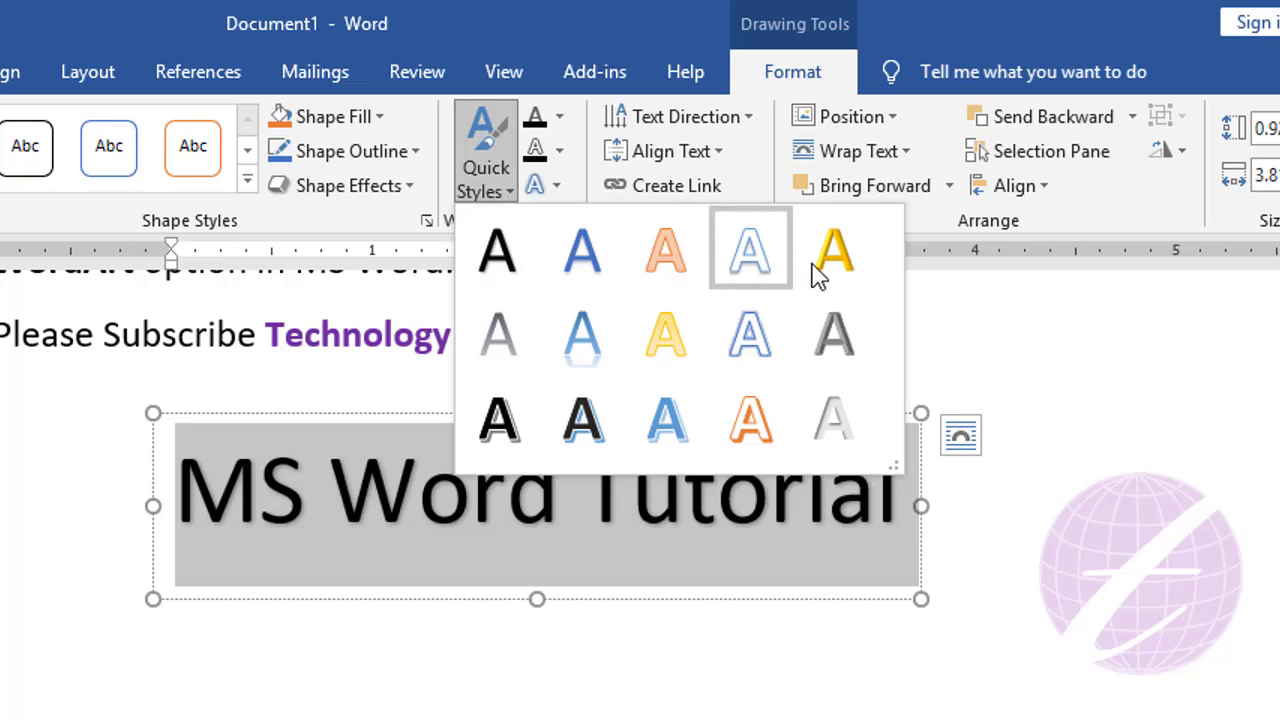
{"action": "left_click", "coordinate": [848, 266]}
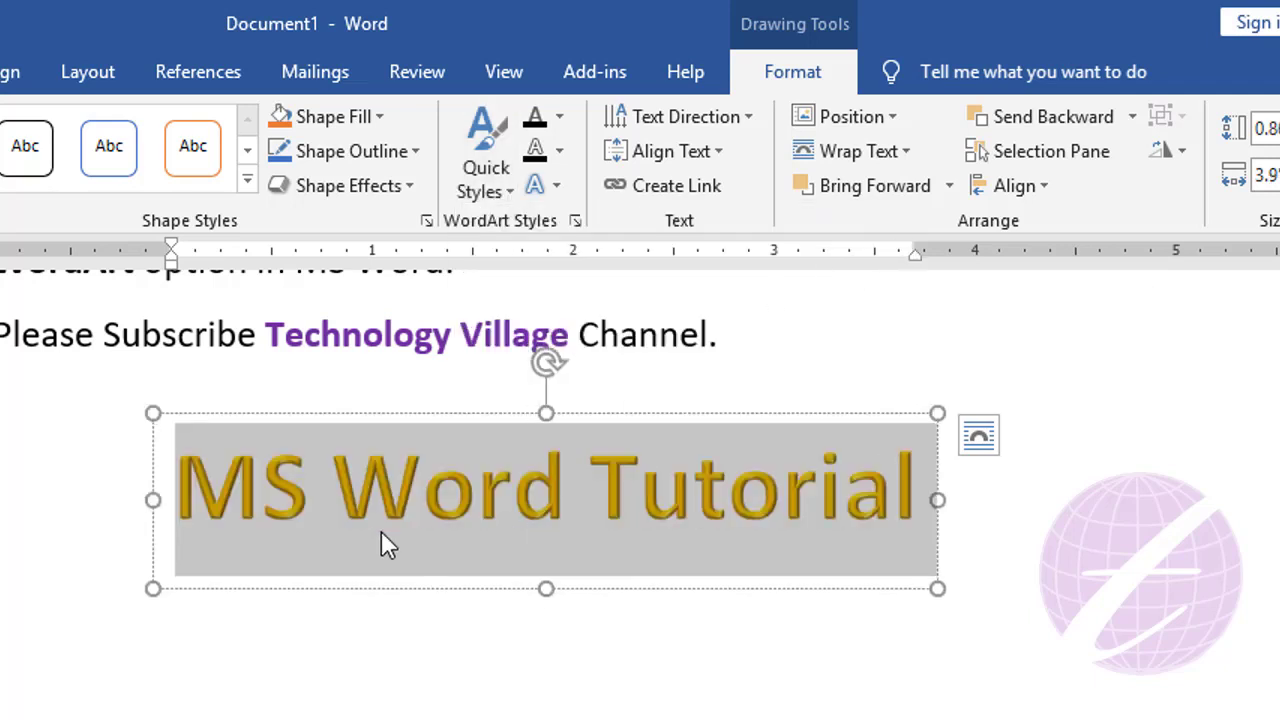
{"action": "left_click", "coordinate": [383, 486]}
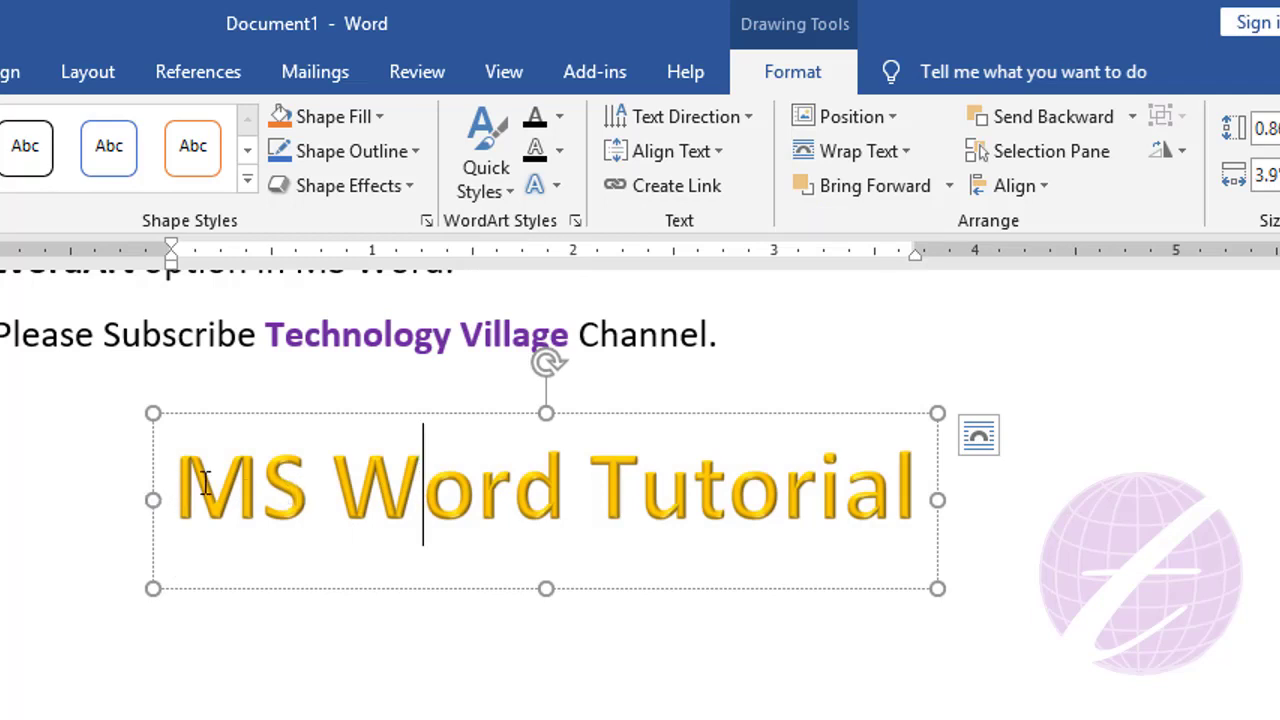
{"action": "left_click_drag", "start_coordinate": [206, 485], "coordinate": [808, 500]}
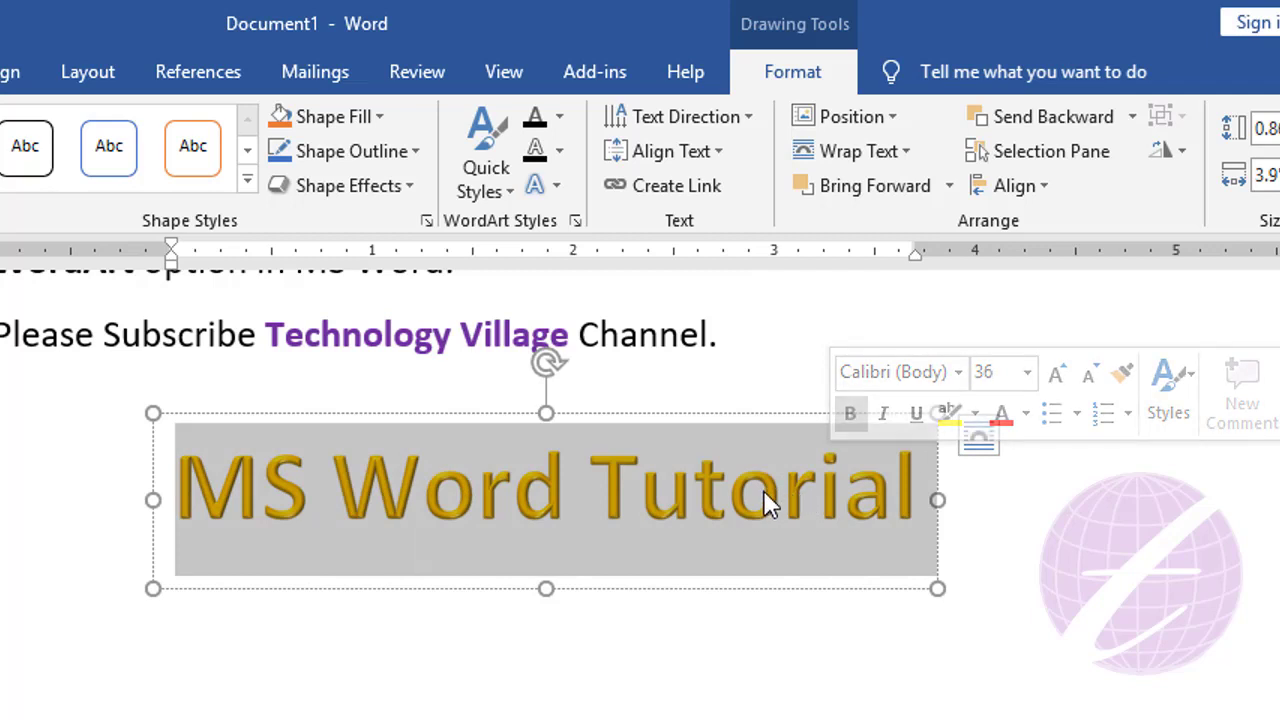
- Set the WordArt text fill to red
{"action": "left_click", "coordinate": [560, 118]}
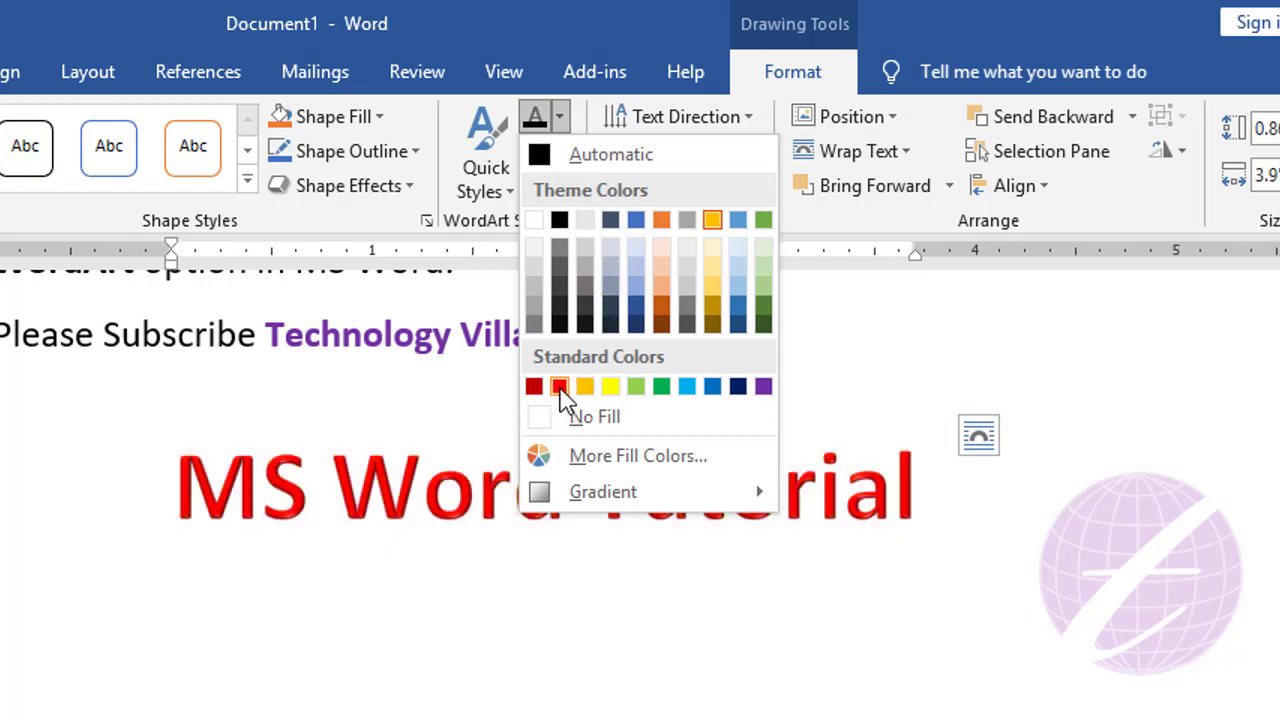
{"action": "left_click", "coordinate": [561, 397]}
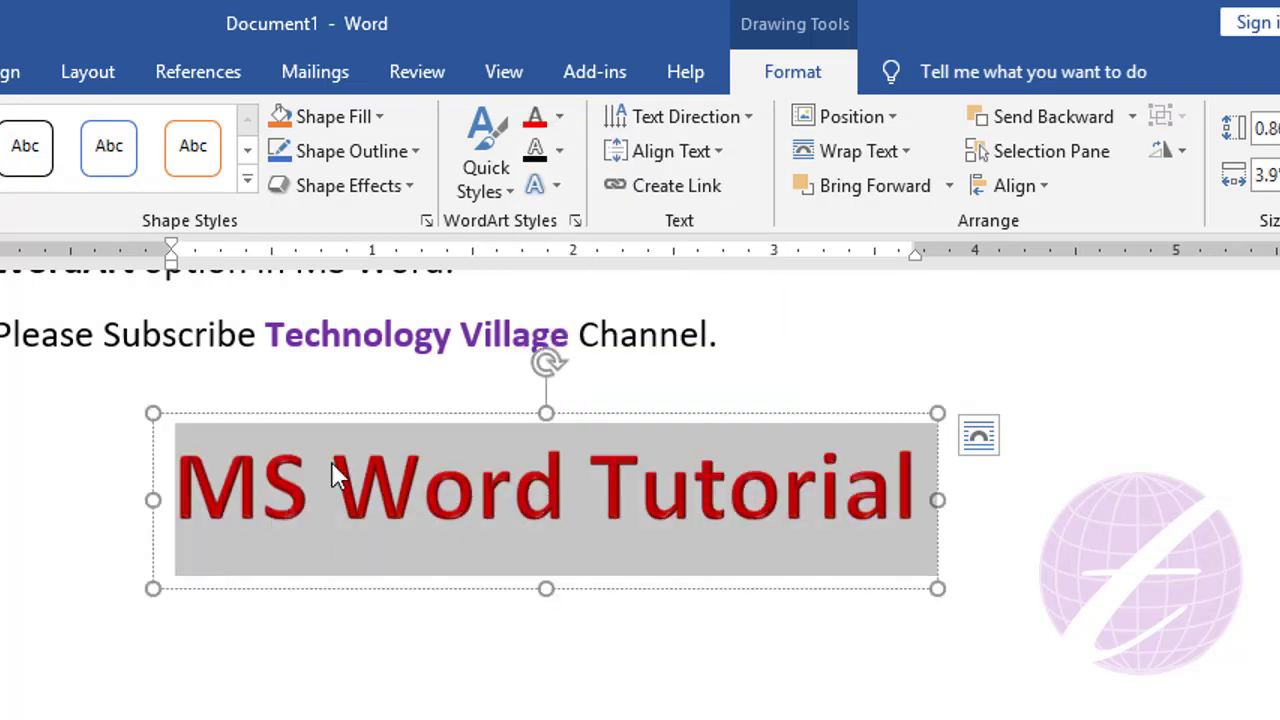
{"action": "left_click", "coordinate": [268, 494]}
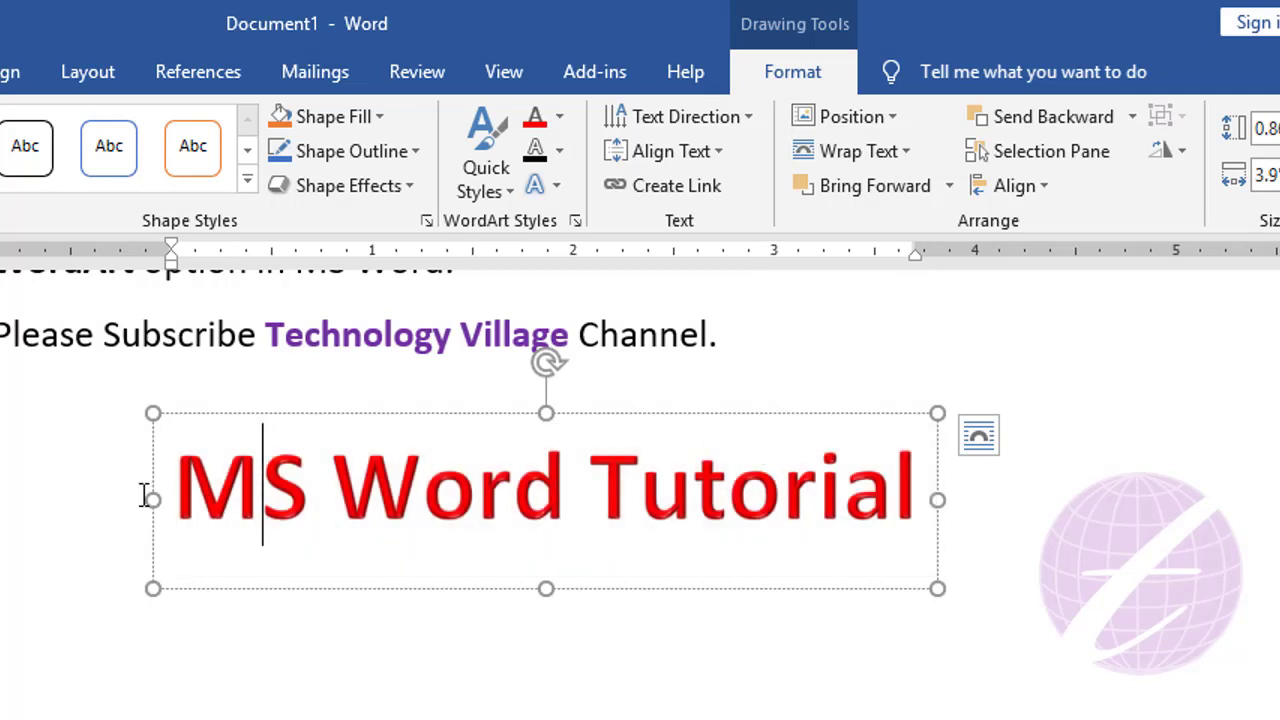
{"action": "left_click_drag", "start_coordinate": [180, 483], "coordinate": [847, 468]}
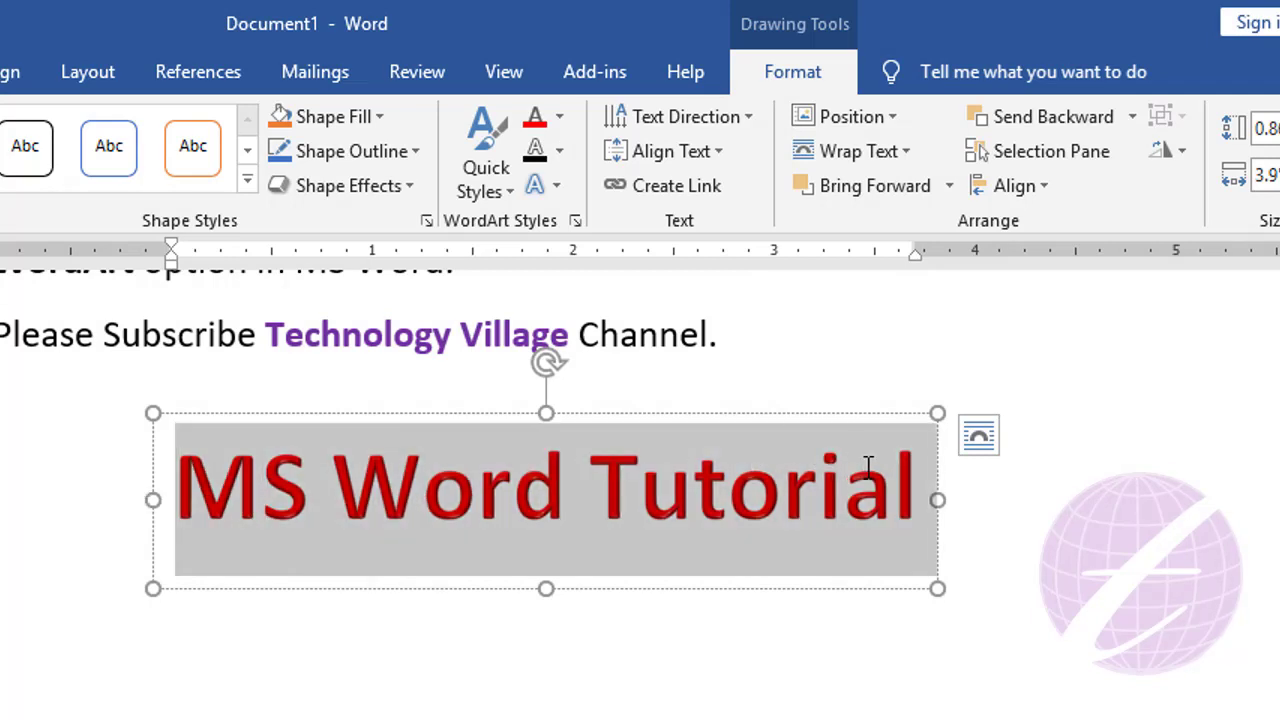
- Give the letters a black text outline with 1½ pt weight
{"action": "left_click", "coordinate": [562, 152]}
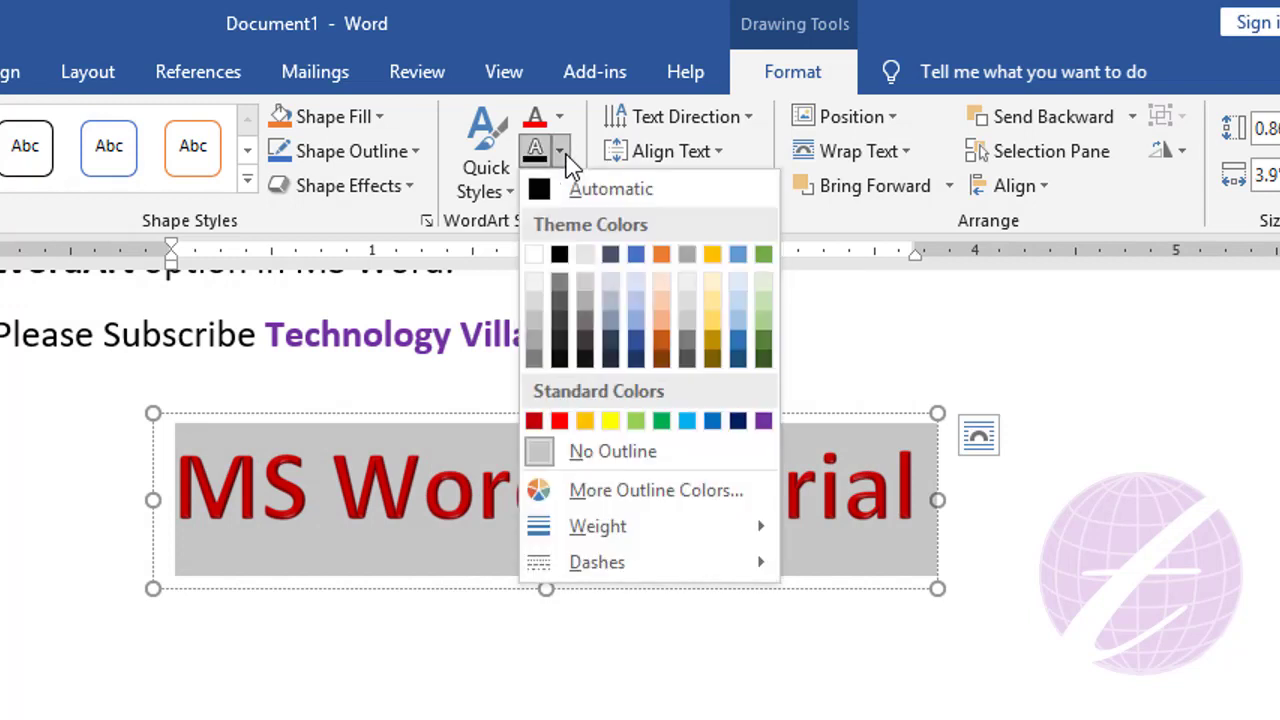
{"action": "left_click", "coordinate": [560, 256]}
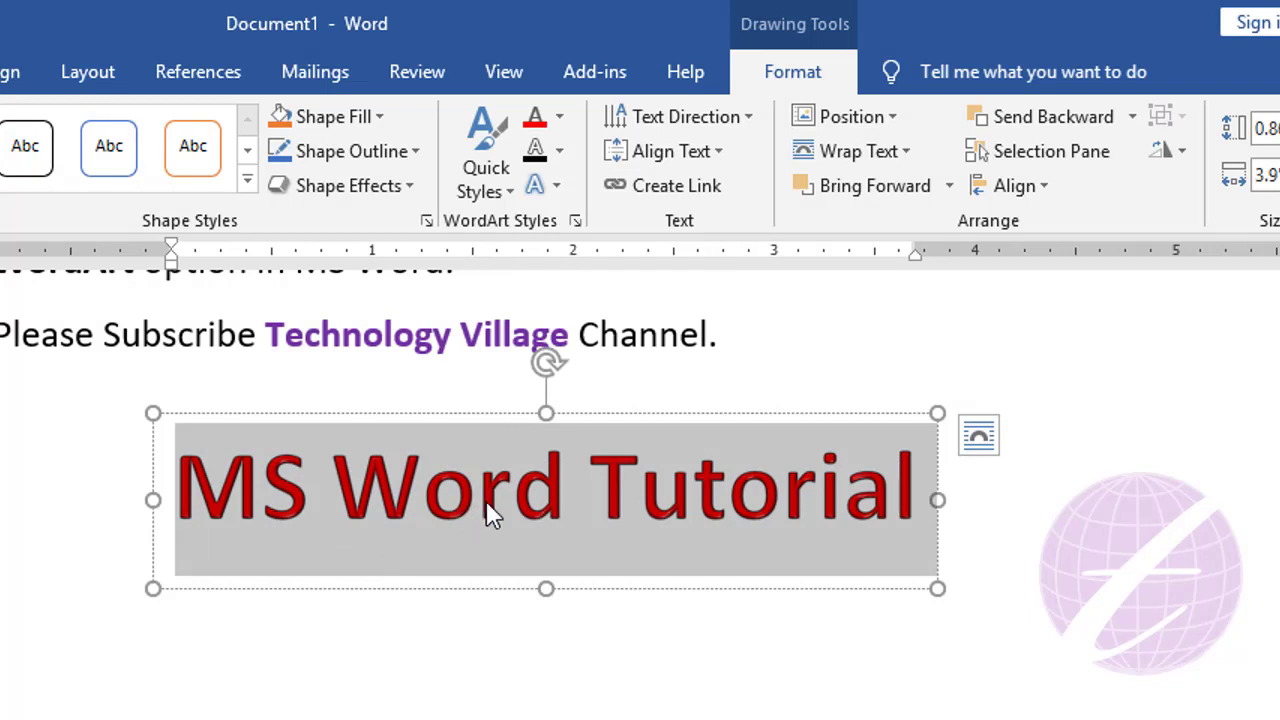
{"action": "left_click", "coordinate": [561, 151]}
{"action": "mouse_move", "coordinate": [625, 529]}
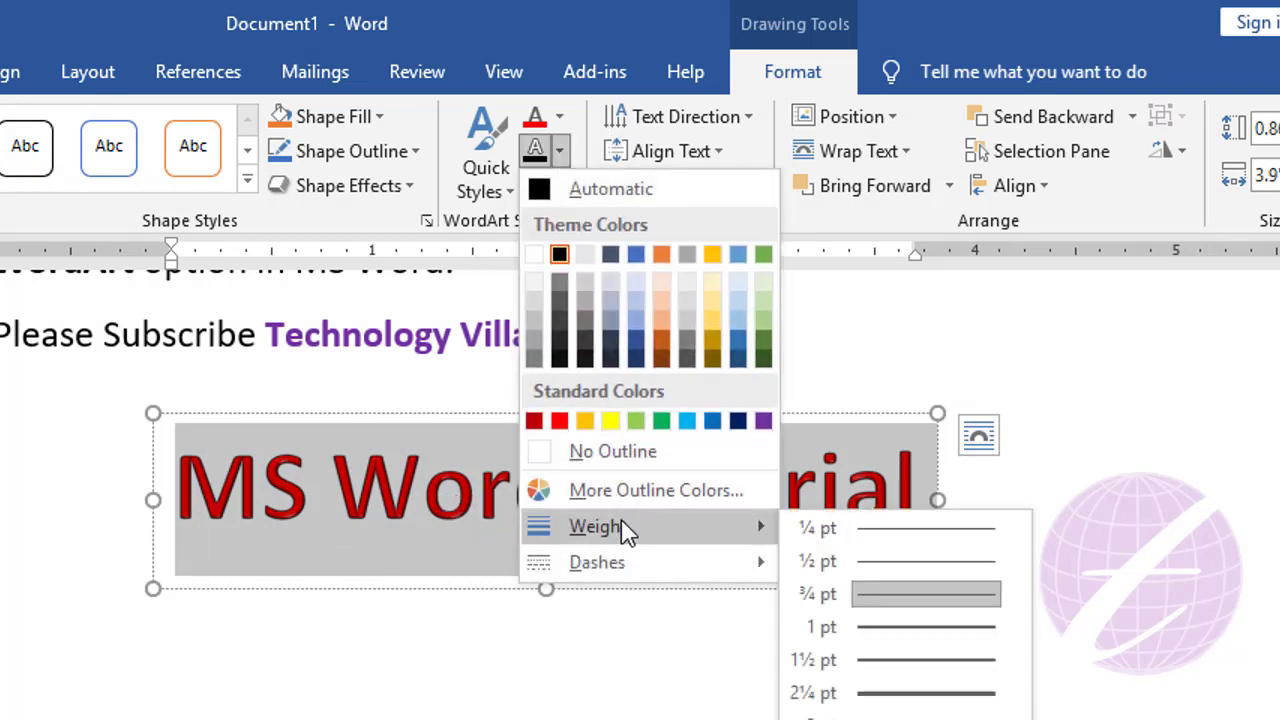
{"action": "left_click", "coordinate": [920, 668]}
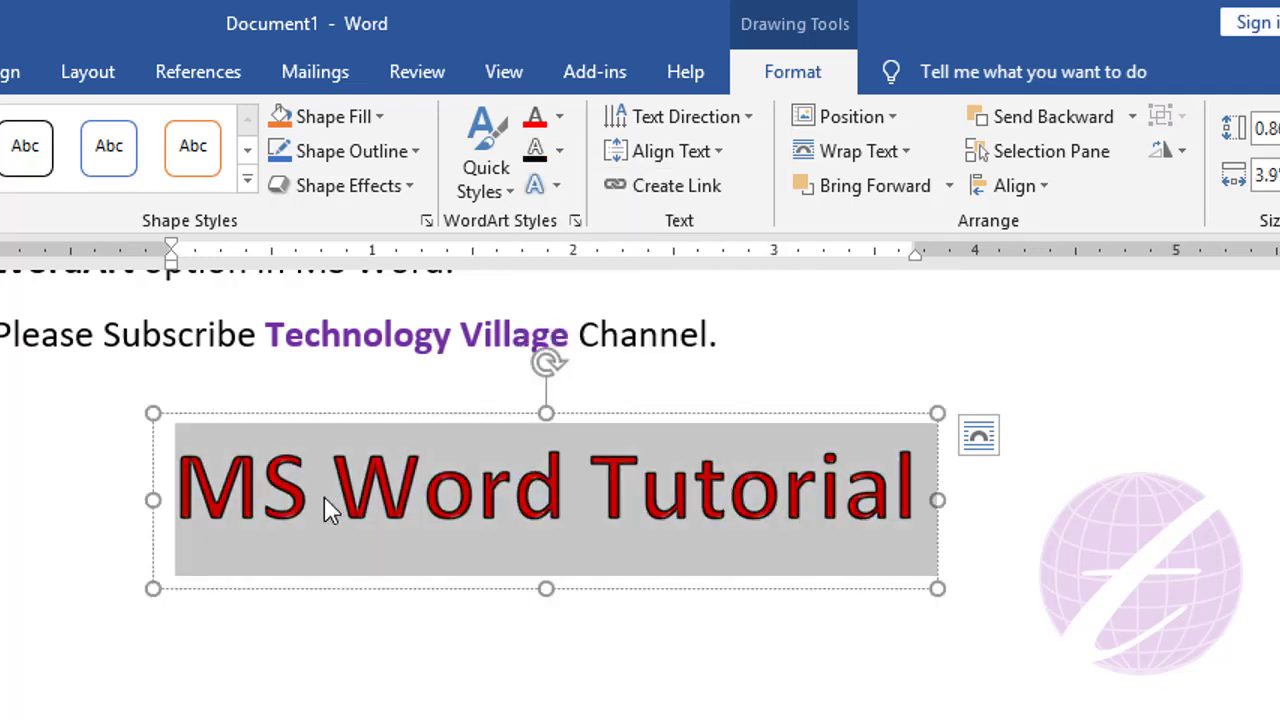
{"action": "left_click", "coordinate": [430, 502]}
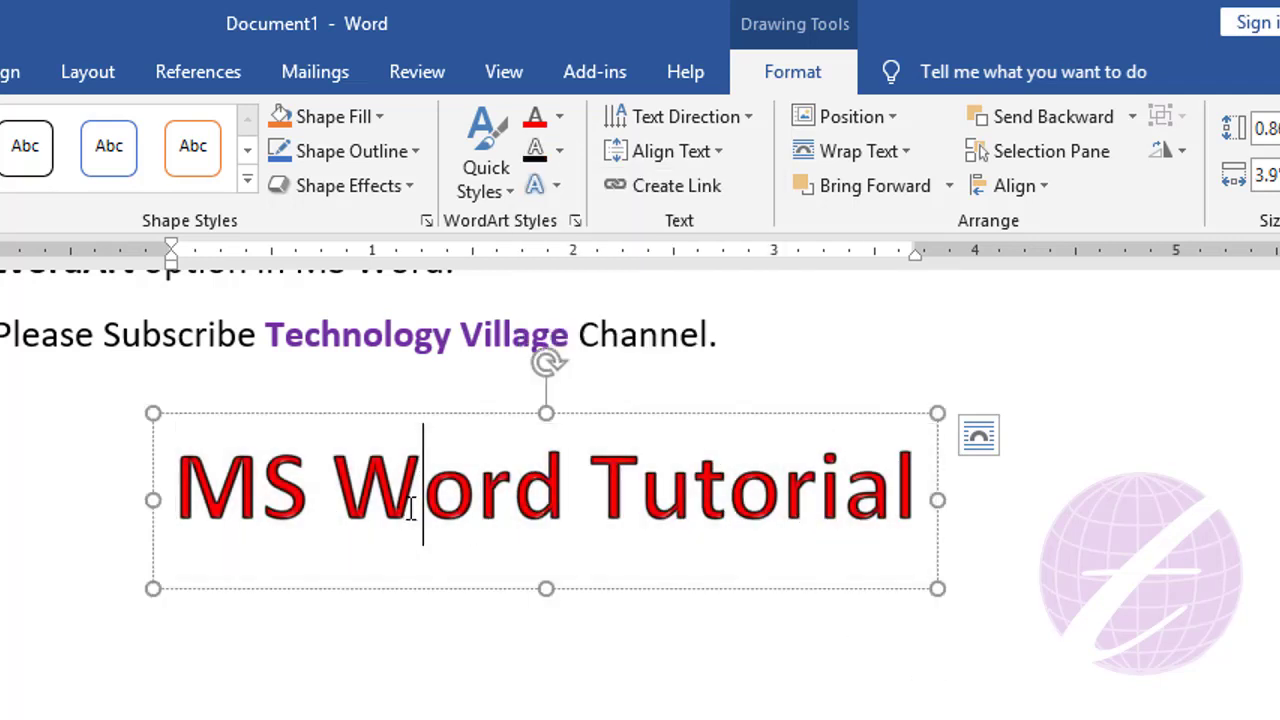
{"action": "triple_click", "coordinate": [477, 514]}
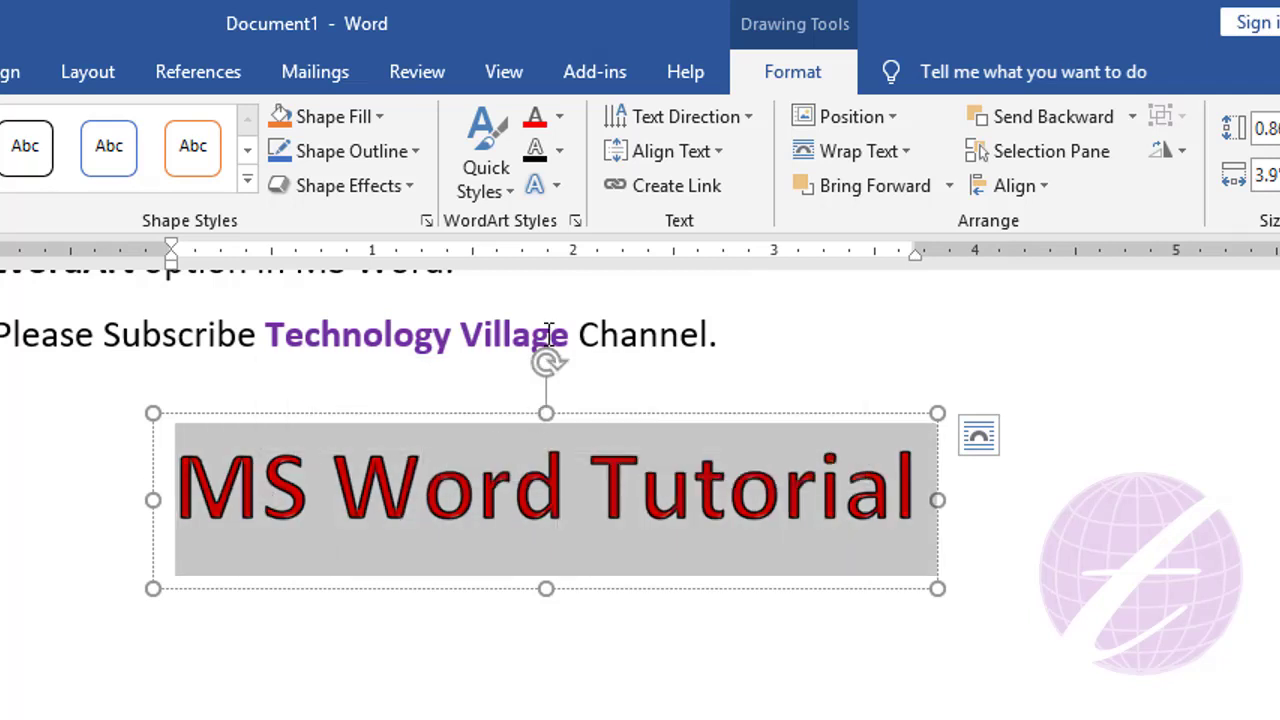
{"action": "left_click", "coordinate": [551, 190]}
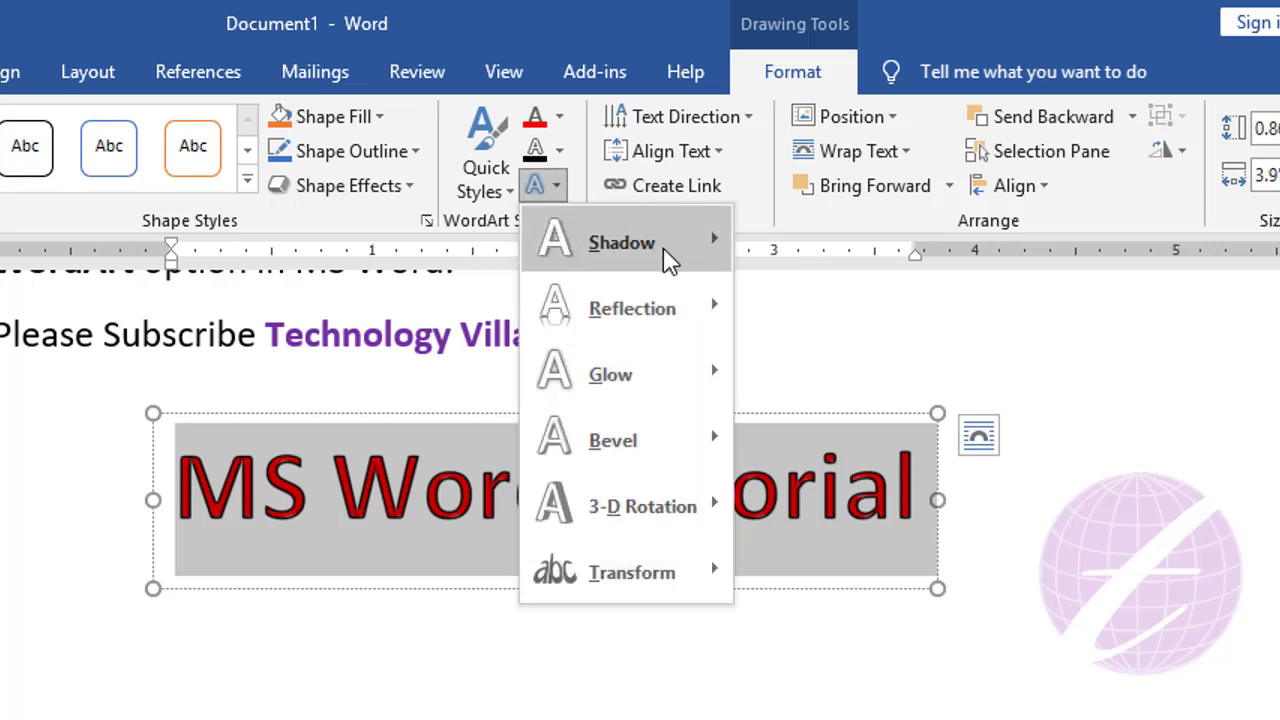
{"action": "mouse_move", "coordinate": [663, 248]}
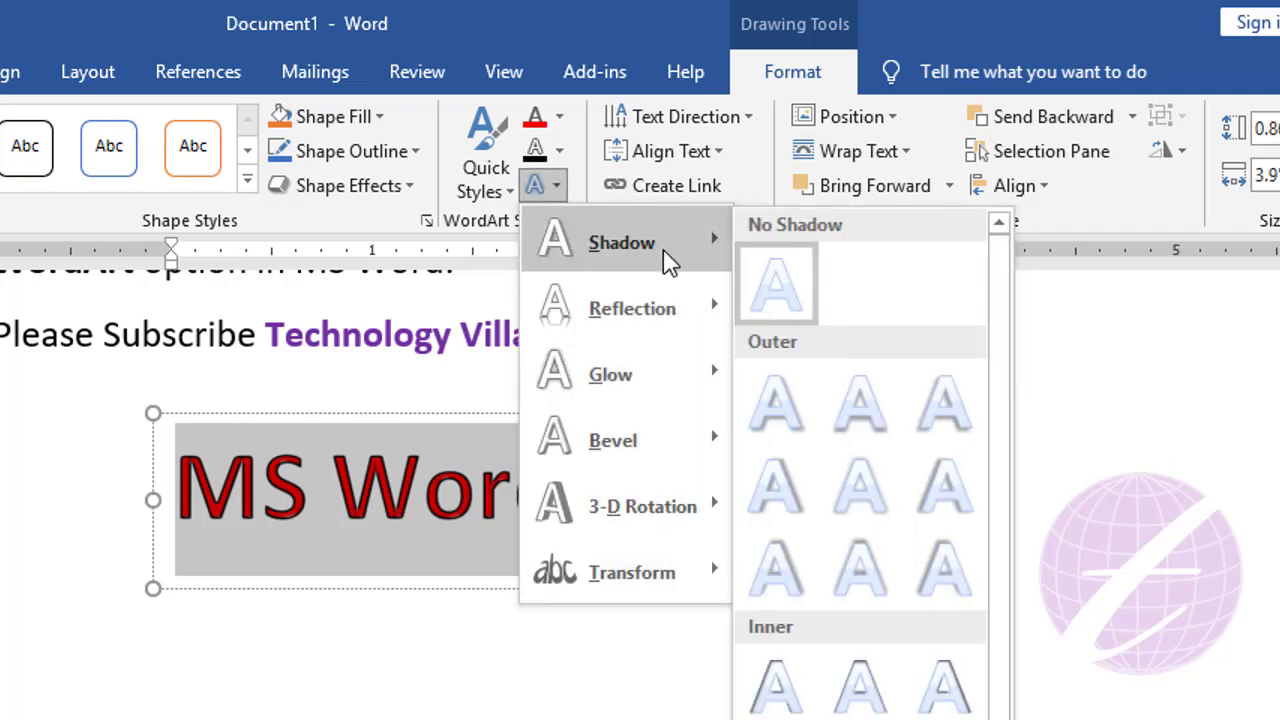
{"action": "mouse_move", "coordinate": [666, 316]}
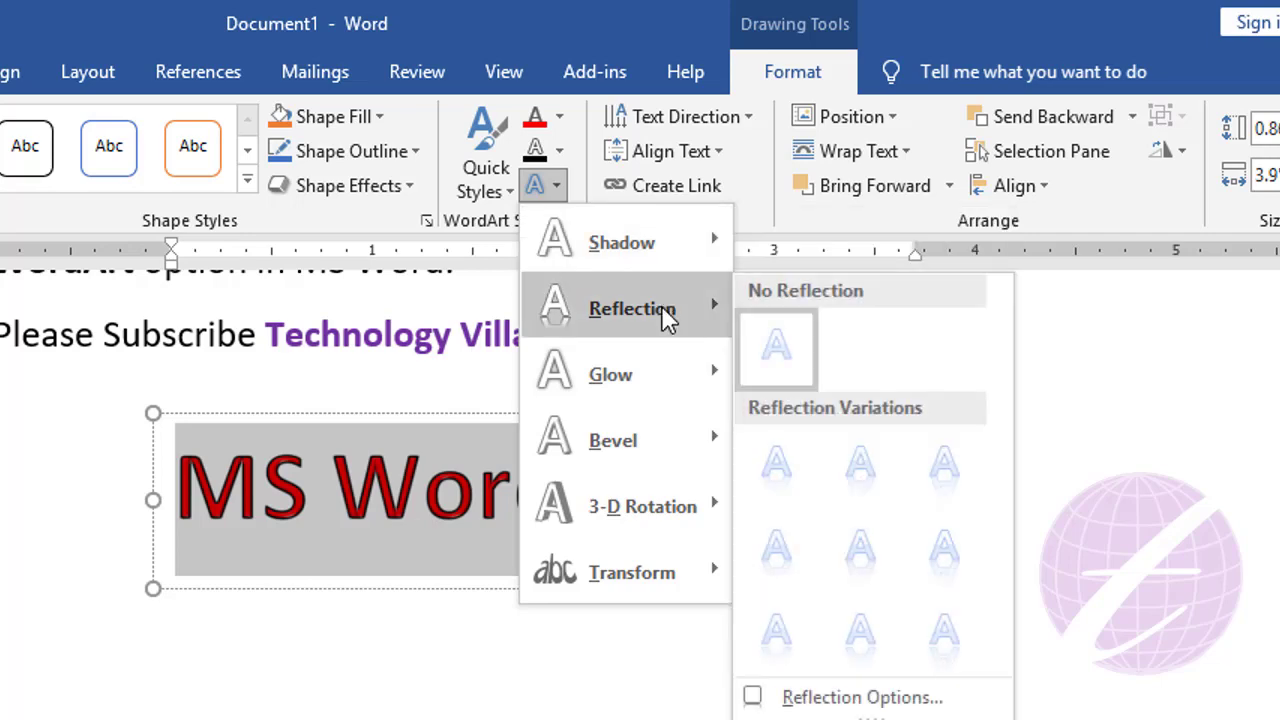
{"action": "mouse_move", "coordinate": [664, 374]}
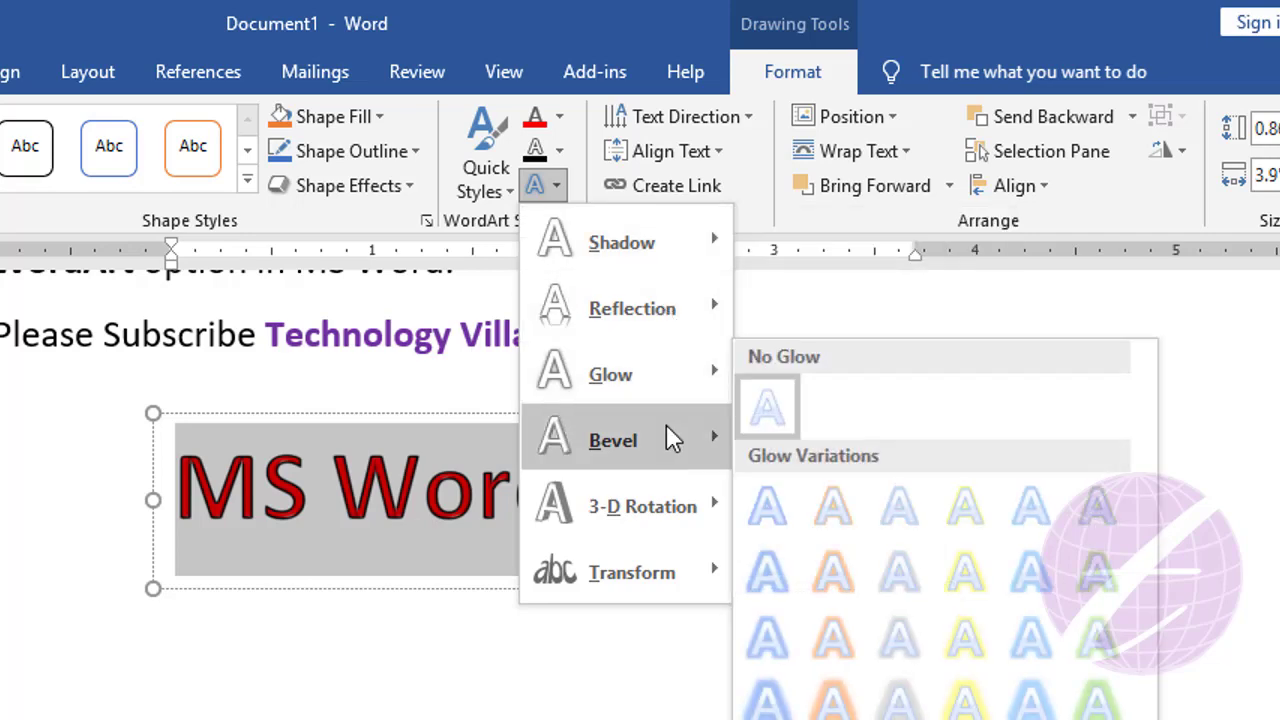
{"action": "mouse_move", "coordinate": [672, 525]}
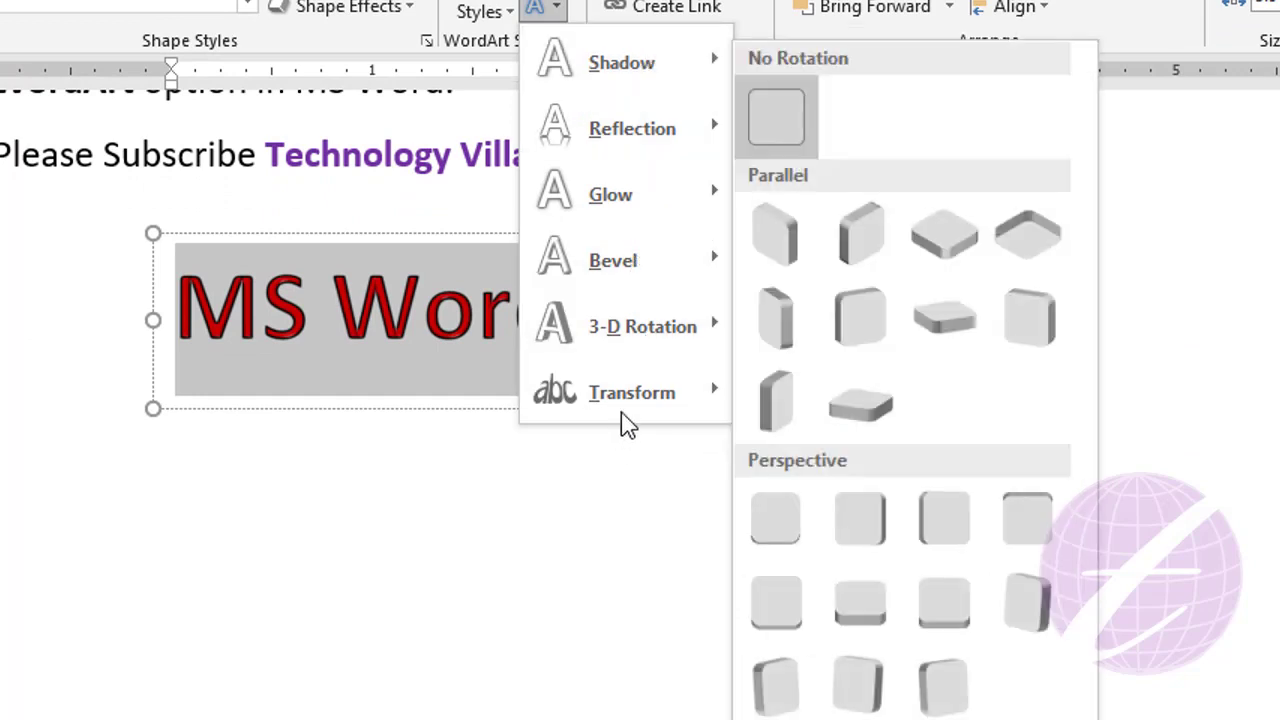
{"action": "mouse_move", "coordinate": [640, 405]}
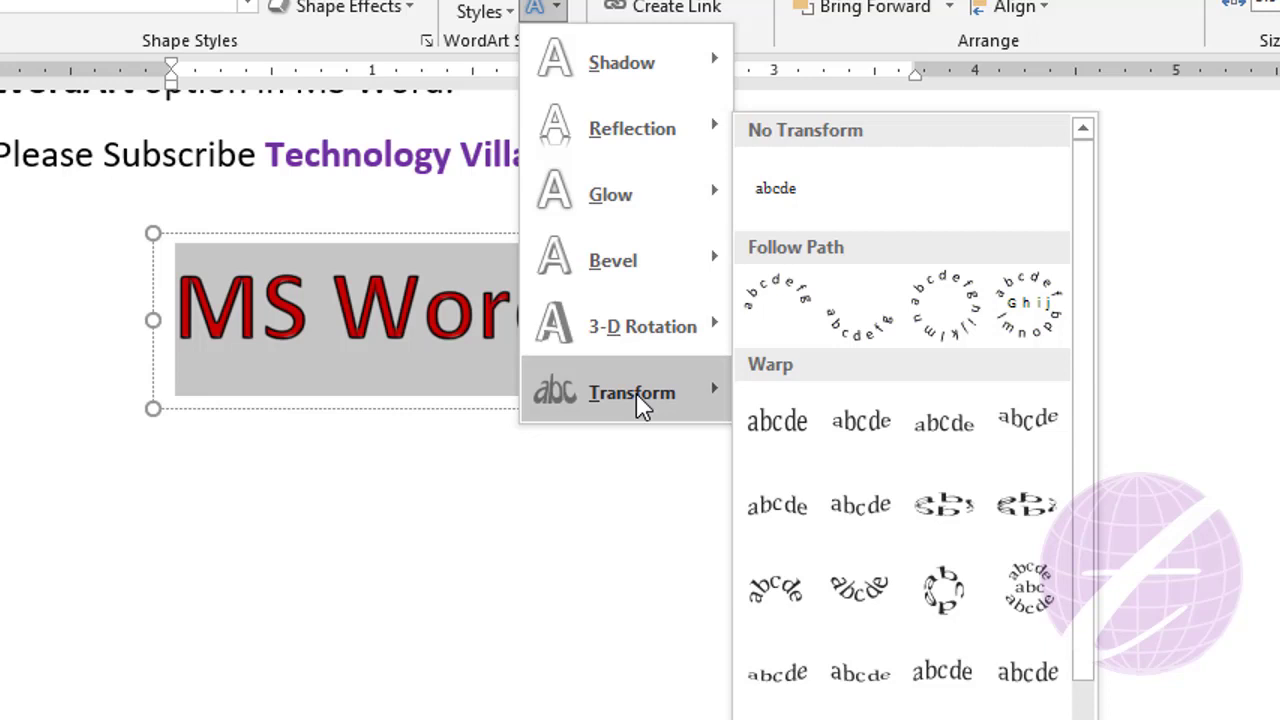
{"action": "left_click", "coordinate": [394, 317]}
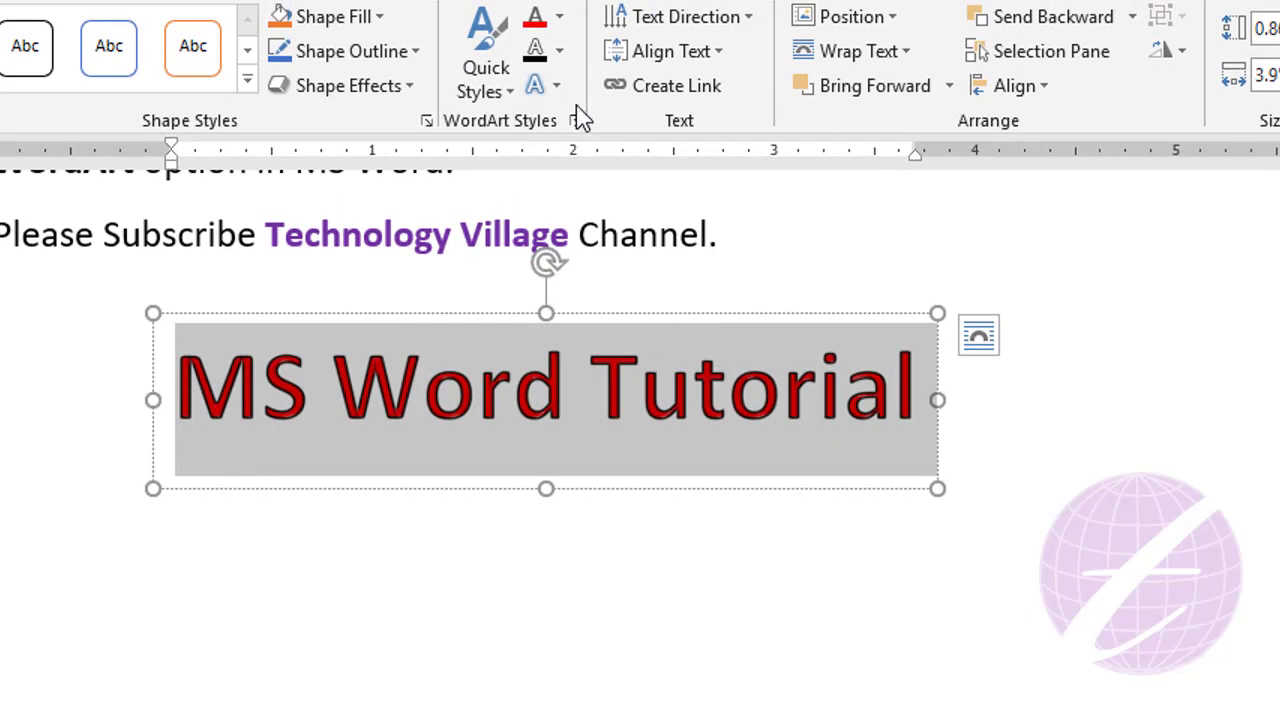
- Transform the WordArt to a Follow Path Arch and set Text Outline to No Outline
{"action": "left_click", "coordinate": [556, 88]}
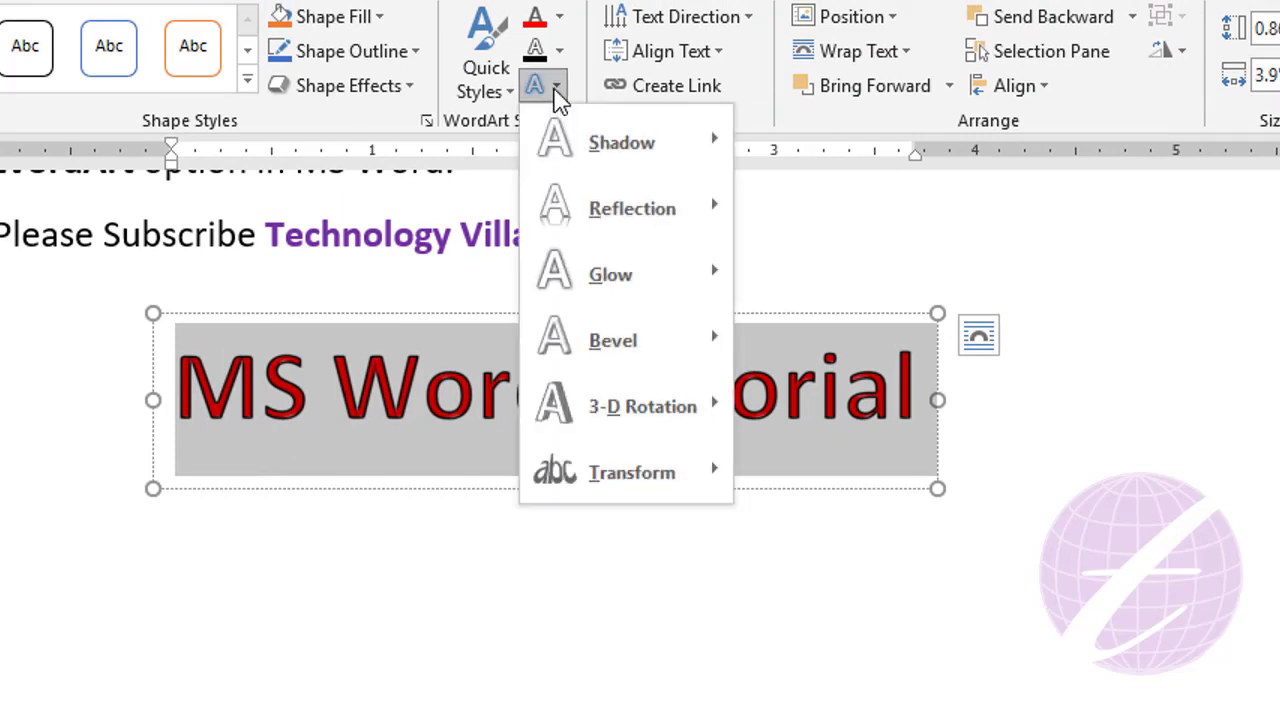
{"action": "mouse_move", "coordinate": [678, 490]}
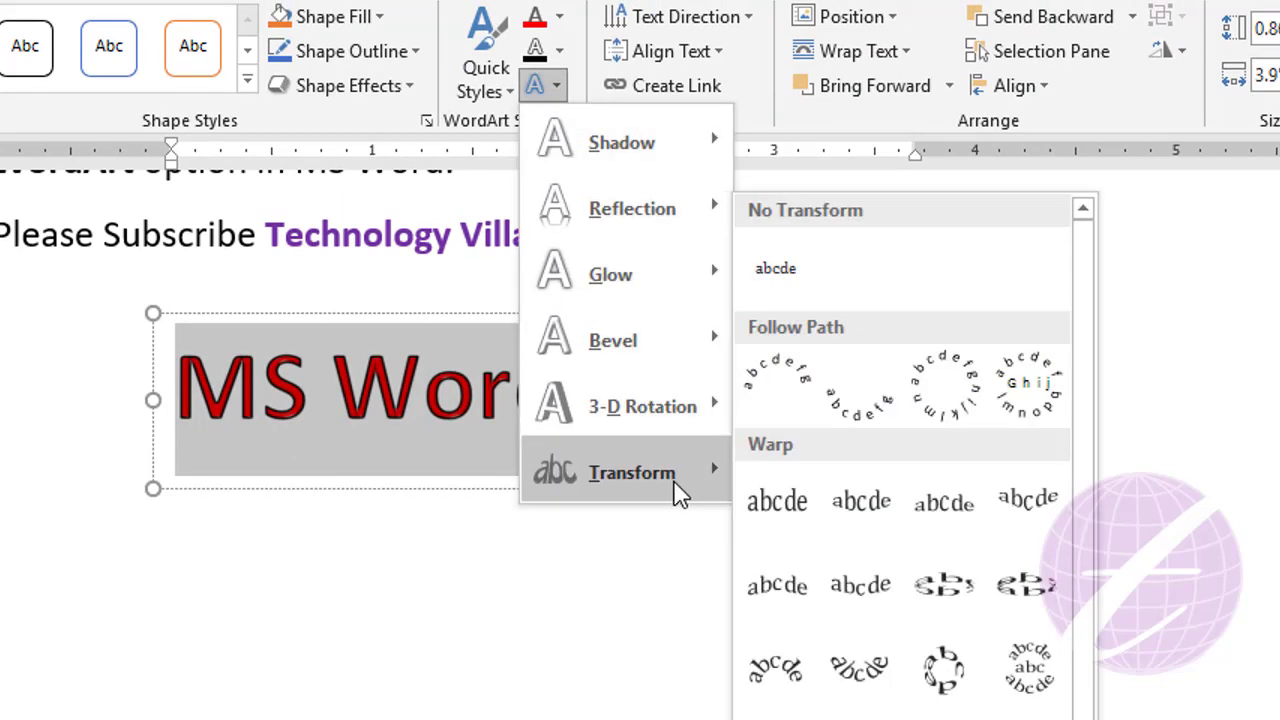
{"action": "left_click", "coordinate": [776, 378]}
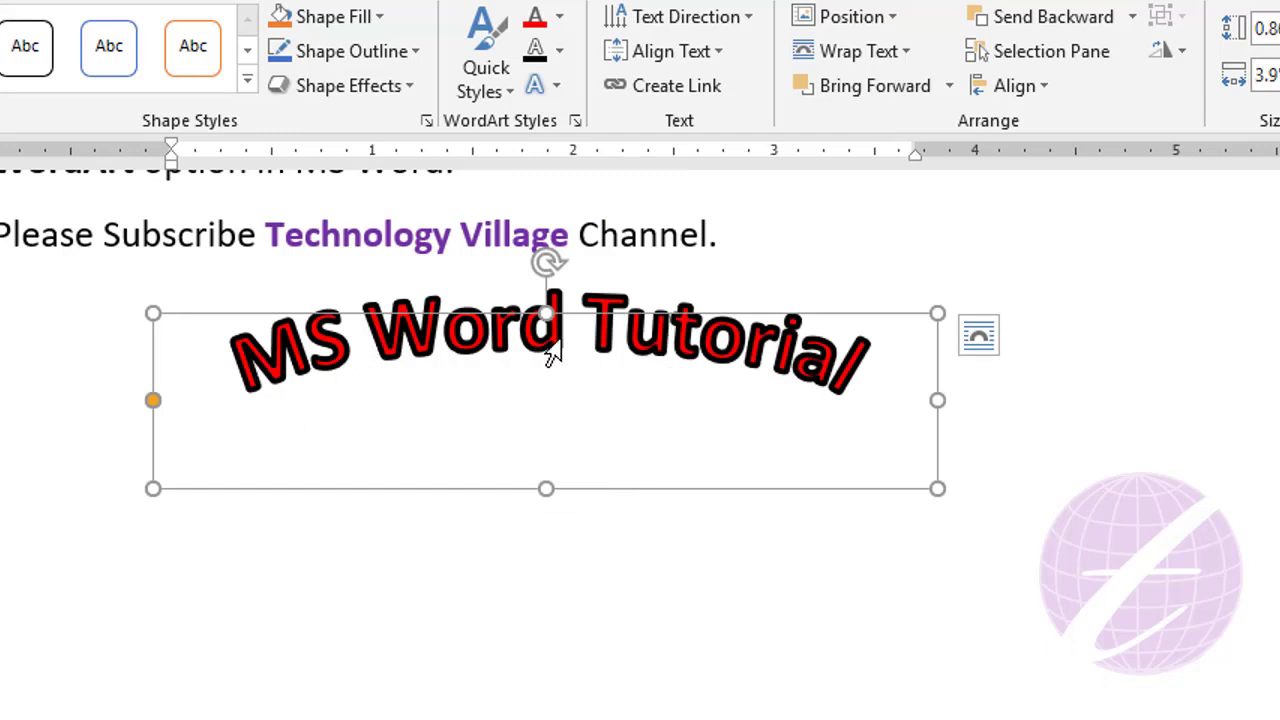
{"action": "left_click", "coordinate": [563, 52]}
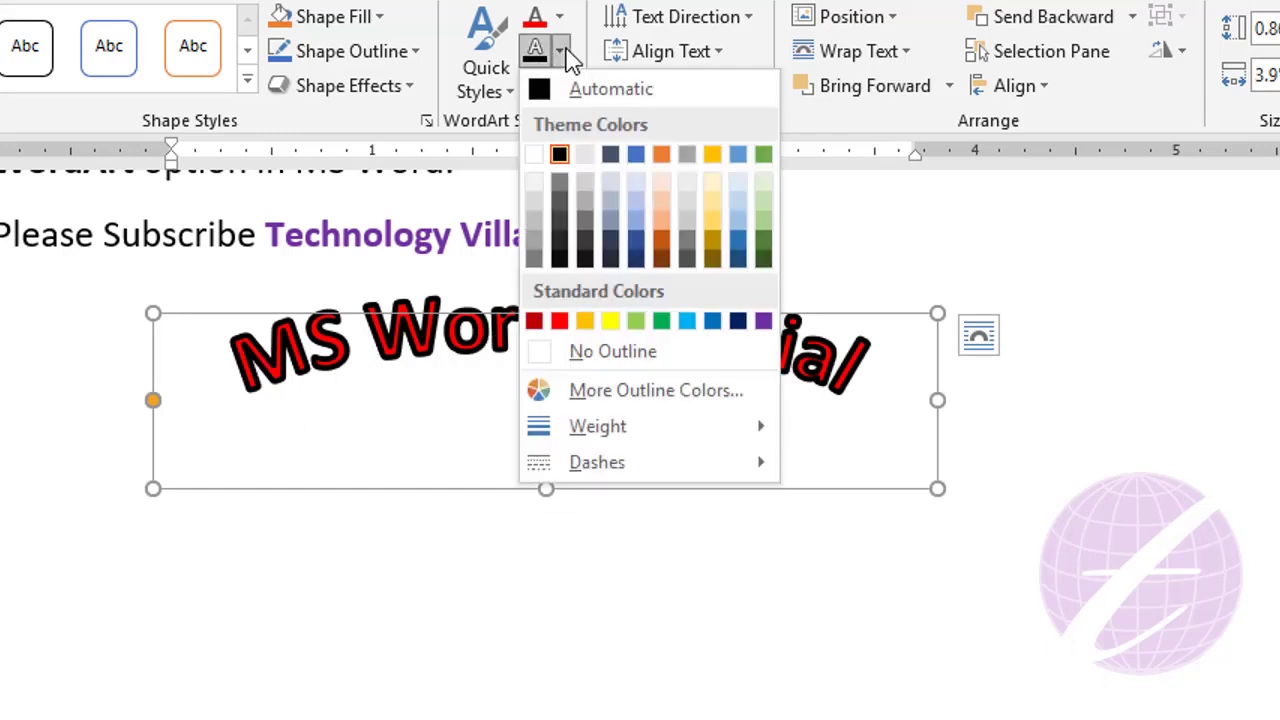
{"action": "left_click", "coordinate": [612, 352]}
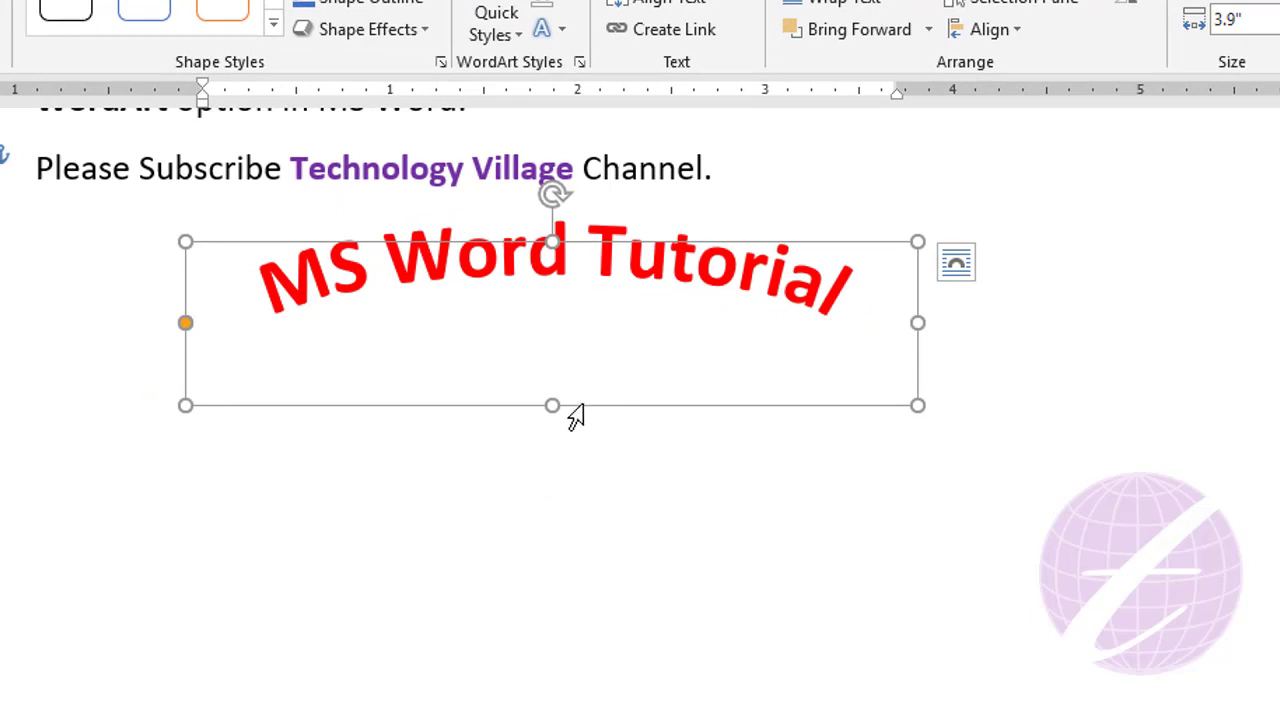
- Resize the WordArt box to 2.8 inches wide and change its transform to Circle
{"action": "left_click_drag", "start_coordinate": [552, 404], "coordinate": [563, 626]}
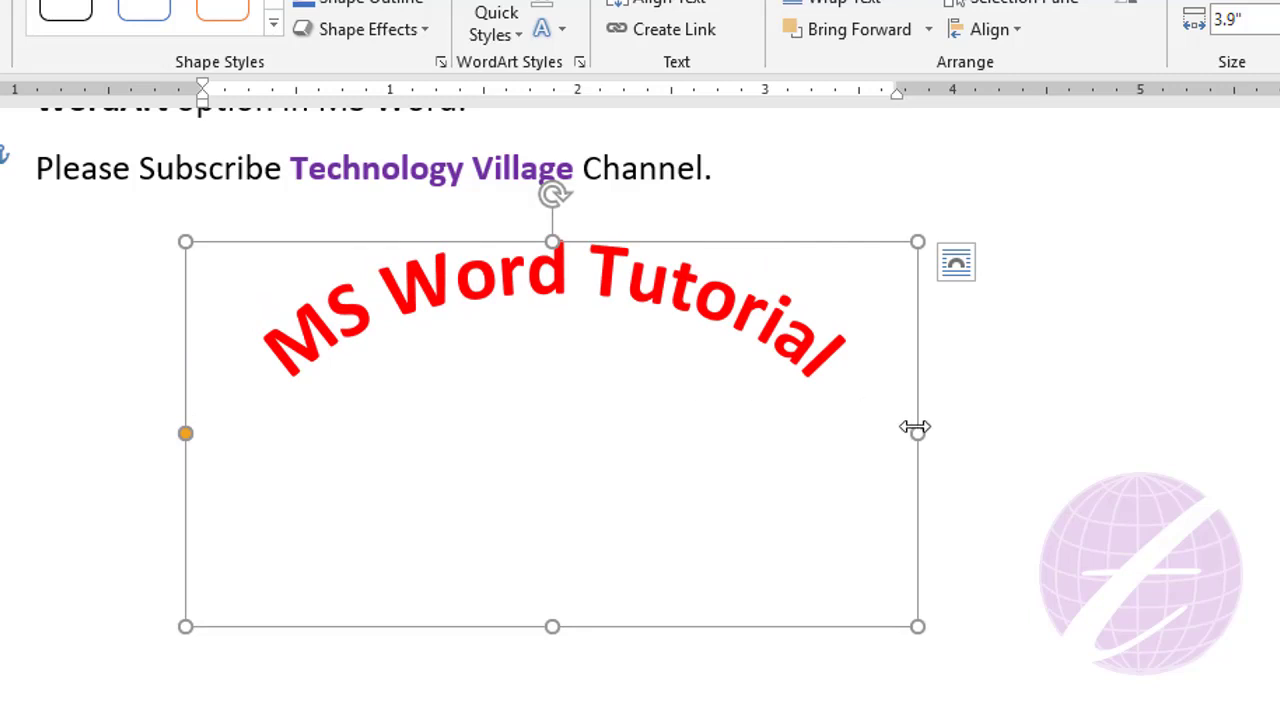
{"action": "left_click_drag", "start_coordinate": [915, 430], "coordinate": [709, 409]}
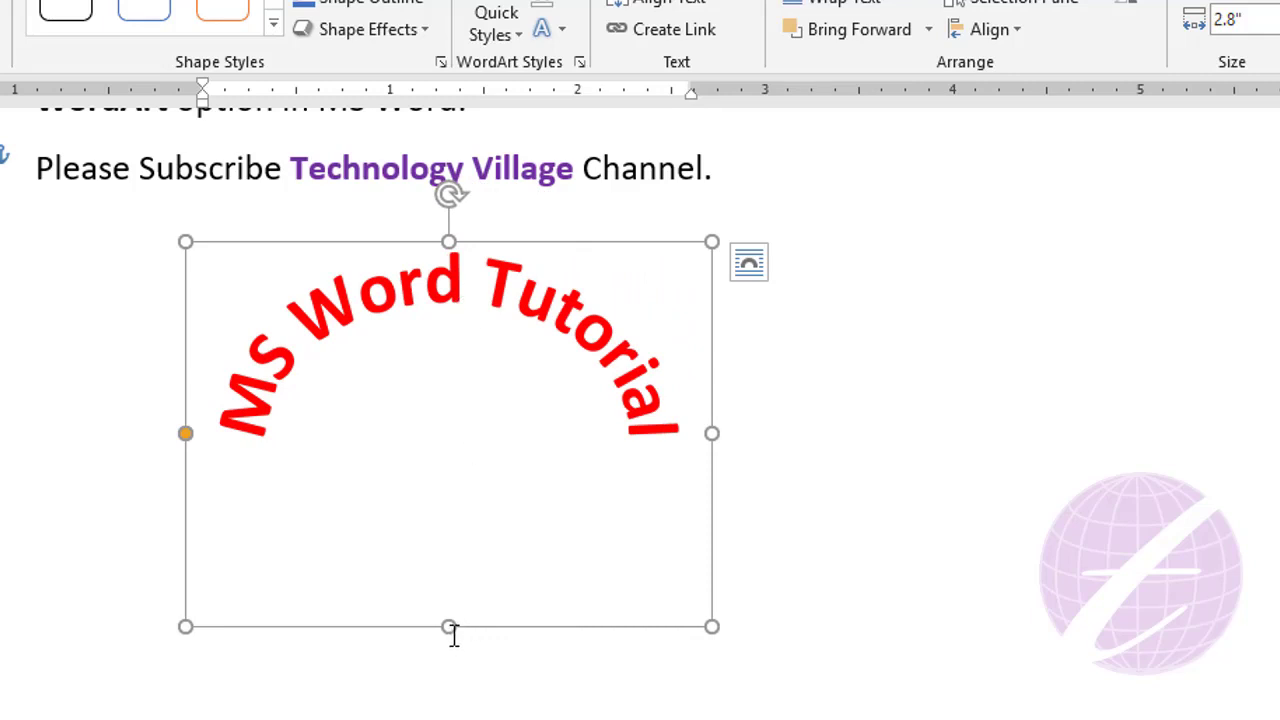
{"action": "left_click_drag", "start_coordinate": [450, 630], "coordinate": [455, 516]}
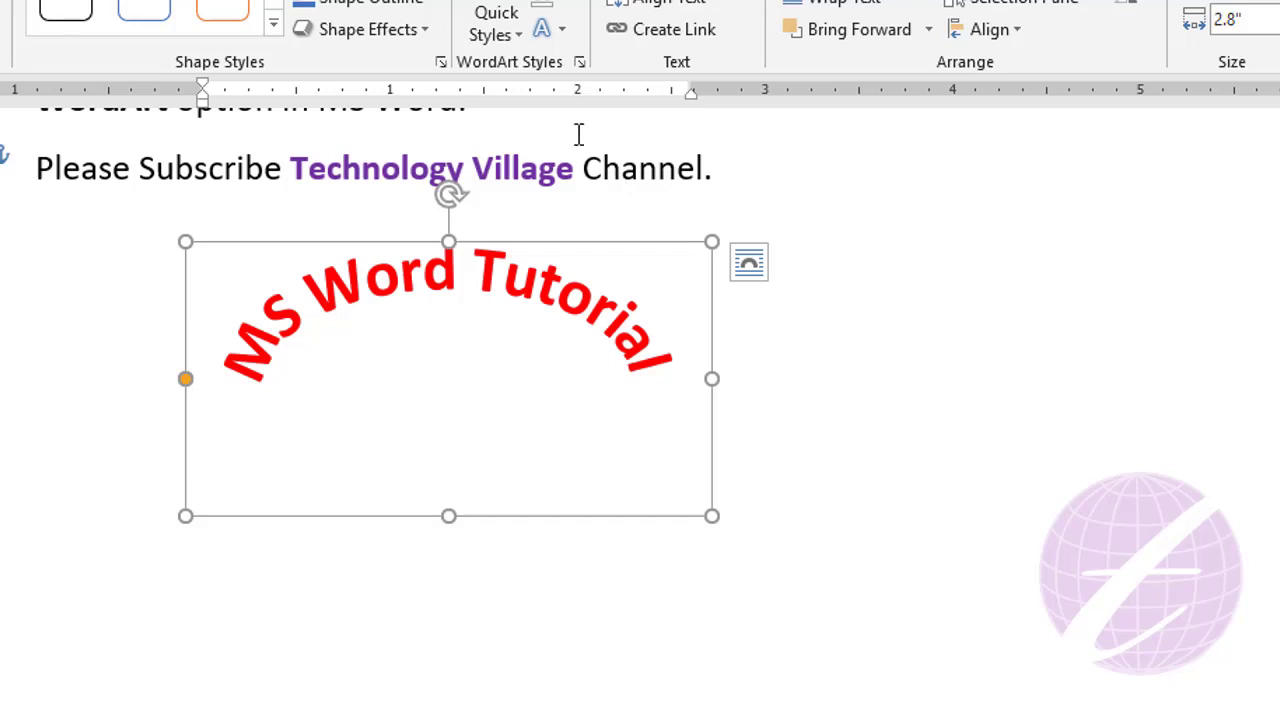
{"action": "left_click", "coordinate": [547, 31]}
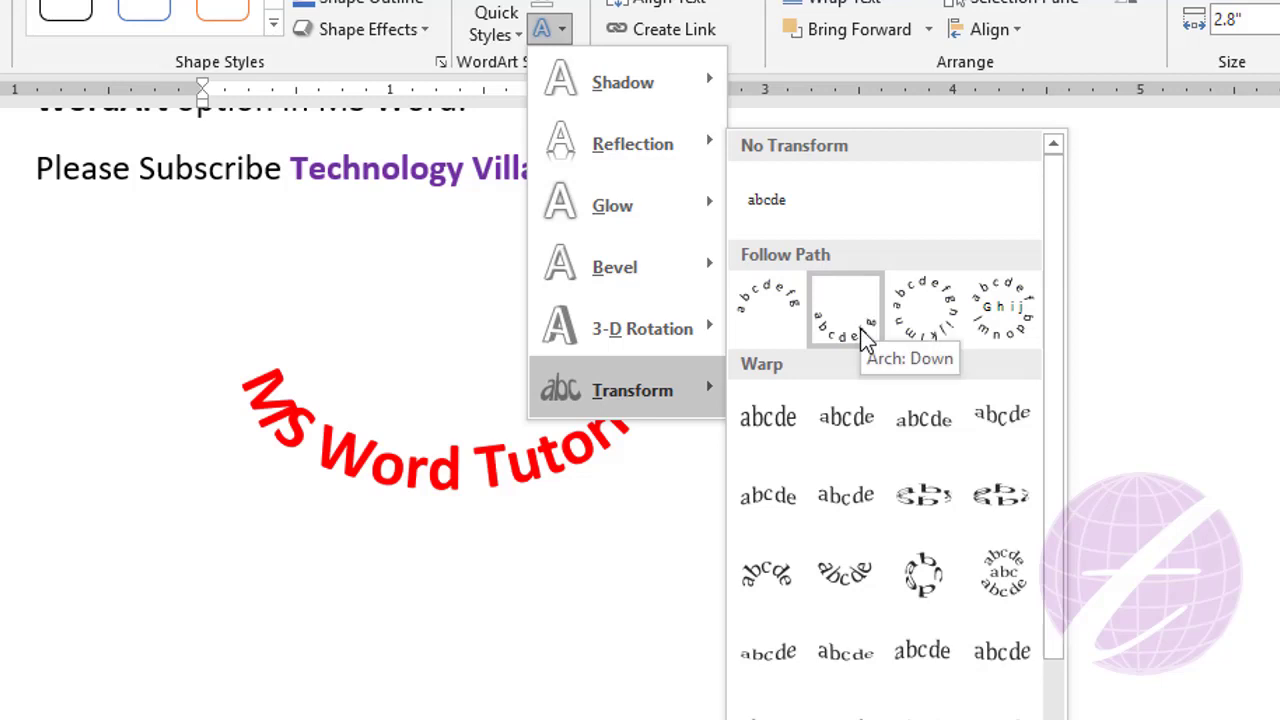
{"action": "left_click", "coordinate": [926, 340]}
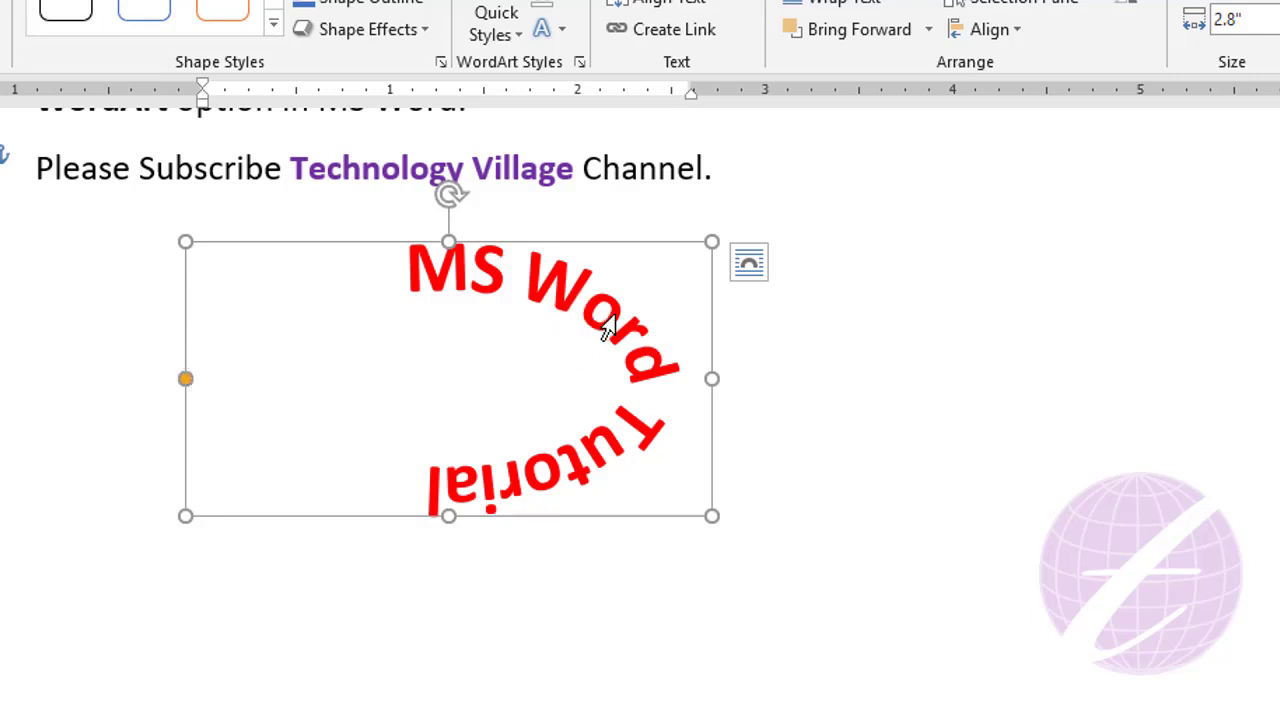
- Copy 'Technology Village' from the intro line into the WordArt after 'Tutorial', then select all
{"action": "left_click", "coordinate": [310, 170]}
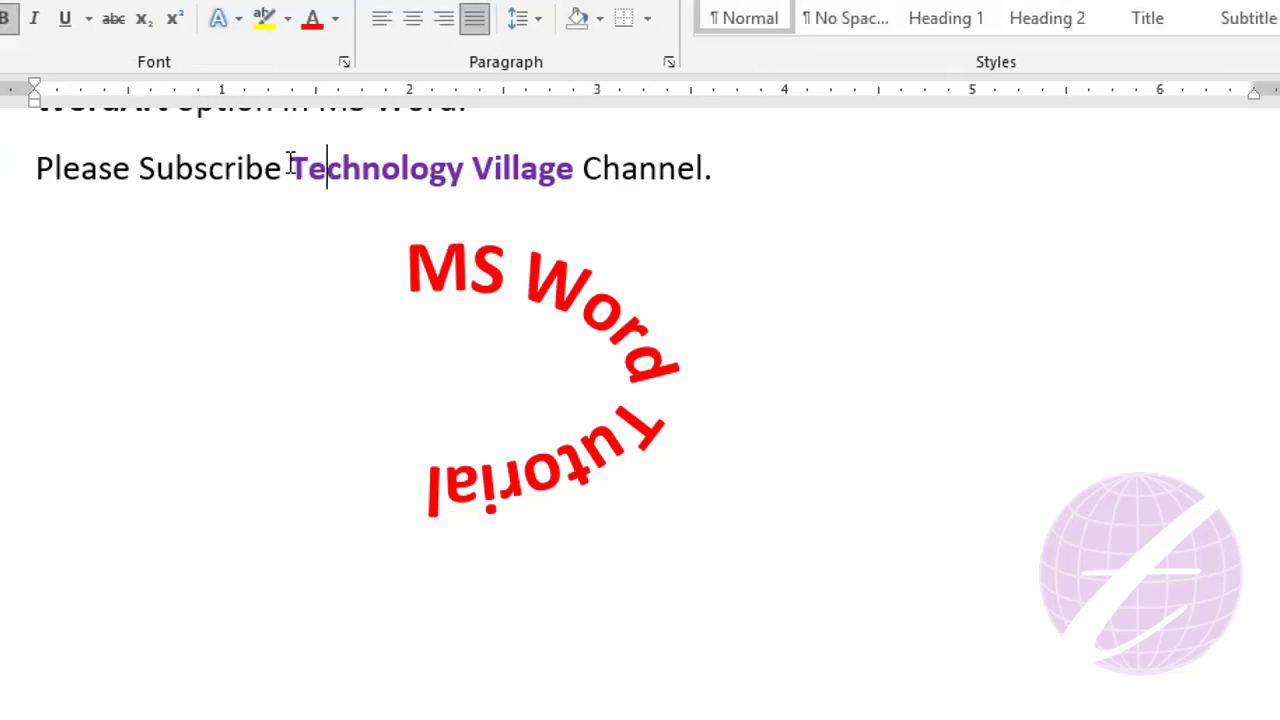
{"action": "left_click_drag", "start_coordinate": [292, 168], "coordinate": [543, 160]}
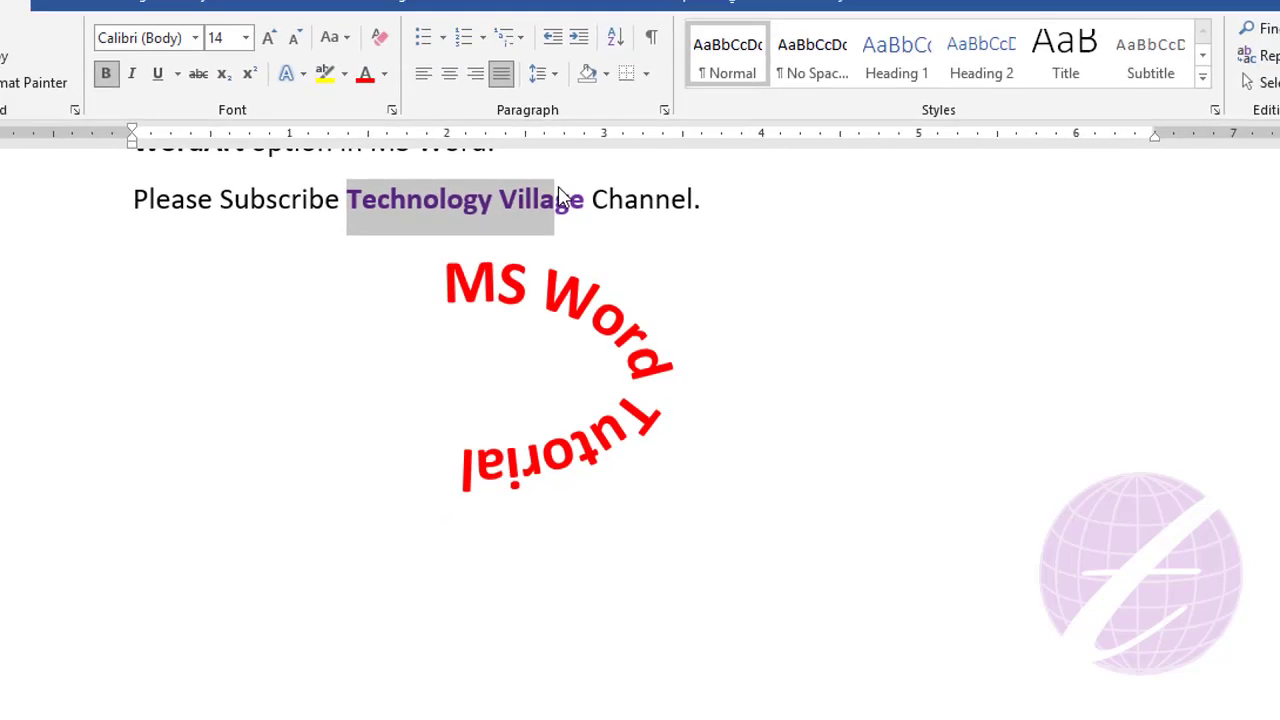
{"action": "left_click_drag", "start_coordinate": [570, 215], "coordinate": [572, 216]}
{"action": "key", "text": "ctrl+c"}
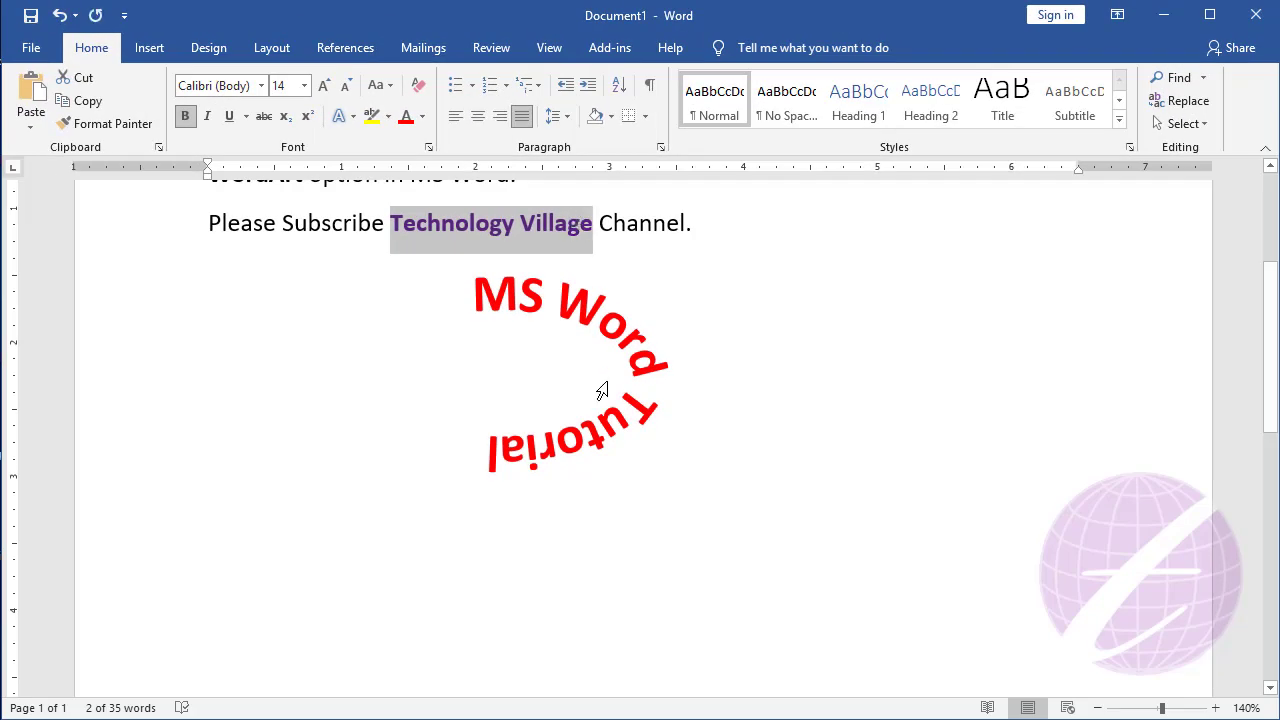
{"action": "left_click", "coordinate": [602, 390]}
{"action": "left_click", "coordinate": [632, 410]}
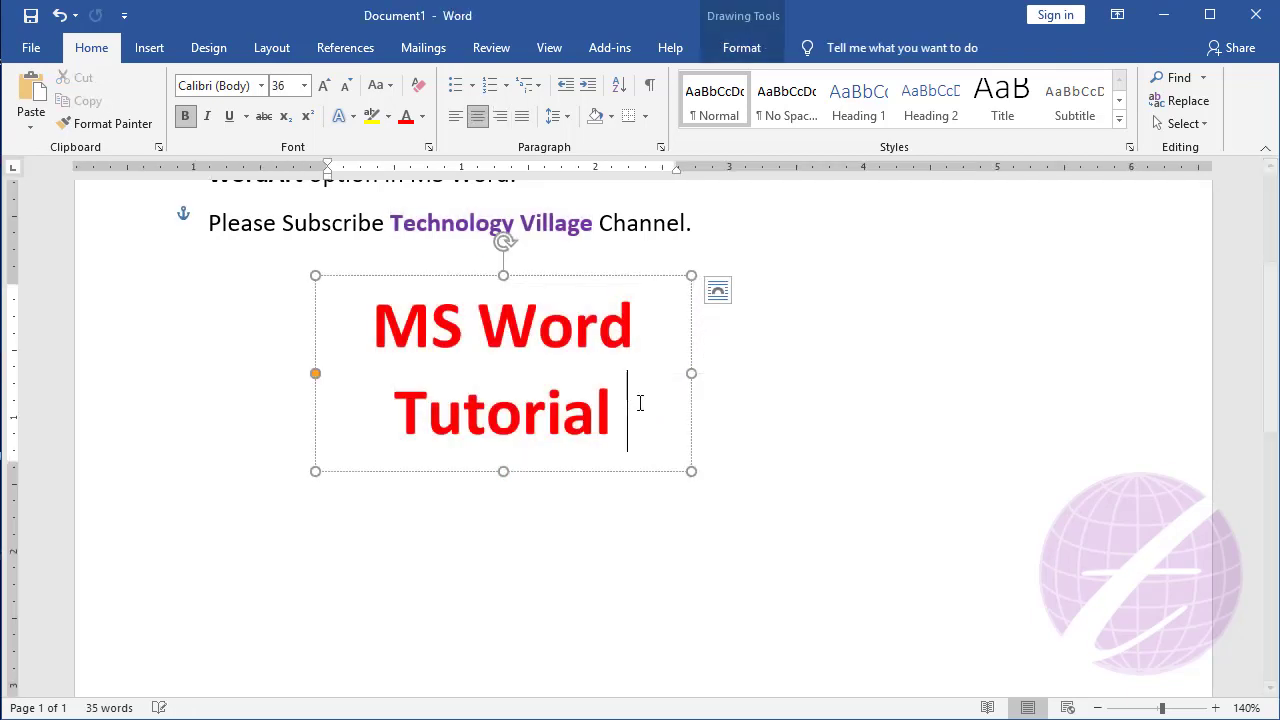
{"action": "key", "text": "ctrl+v"}
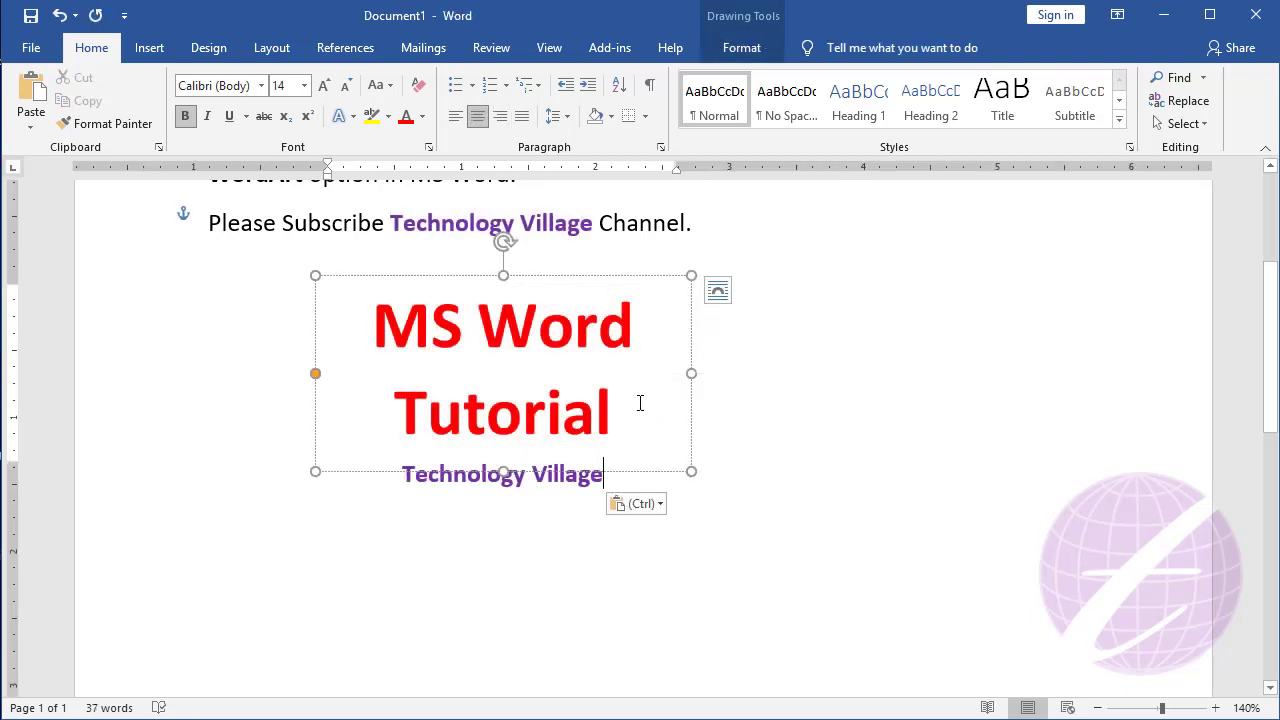
{"action": "key", "text": "ctrl+a"}
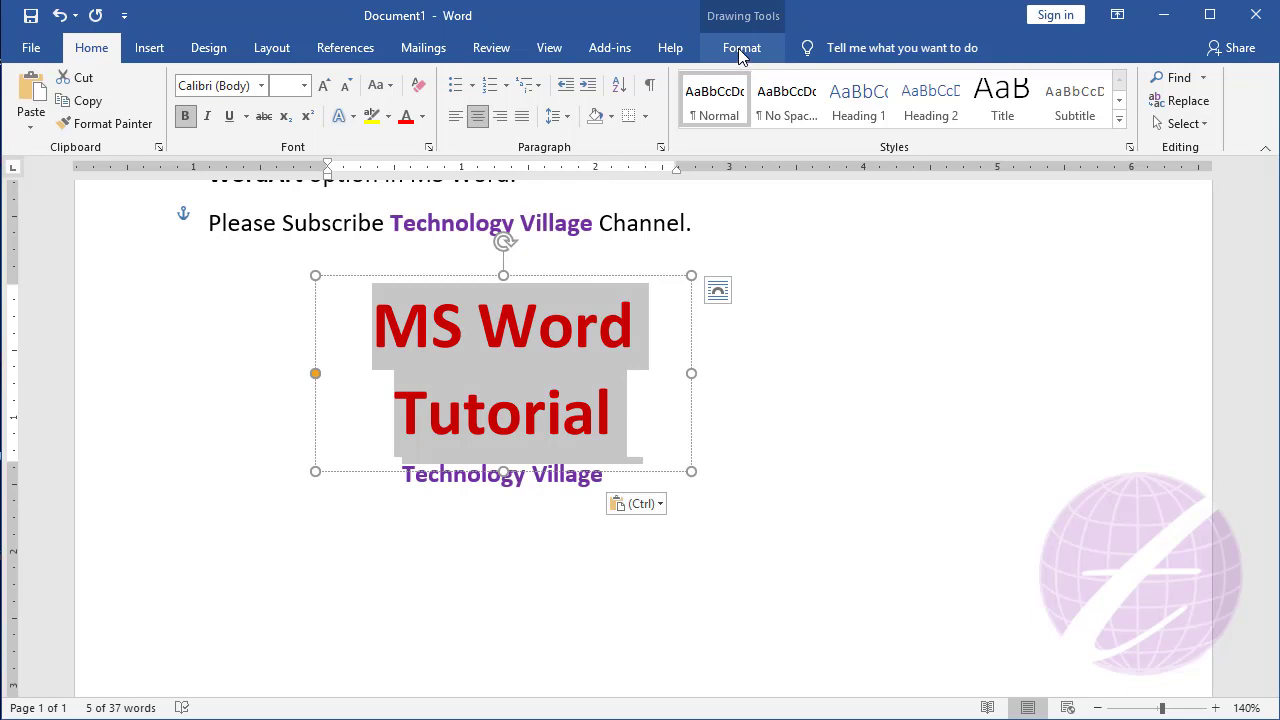
- Apply the 'Fill: Black, Shadow' Quick Style to all the WordArt text
{"action": "left_click", "coordinate": [741, 52]}
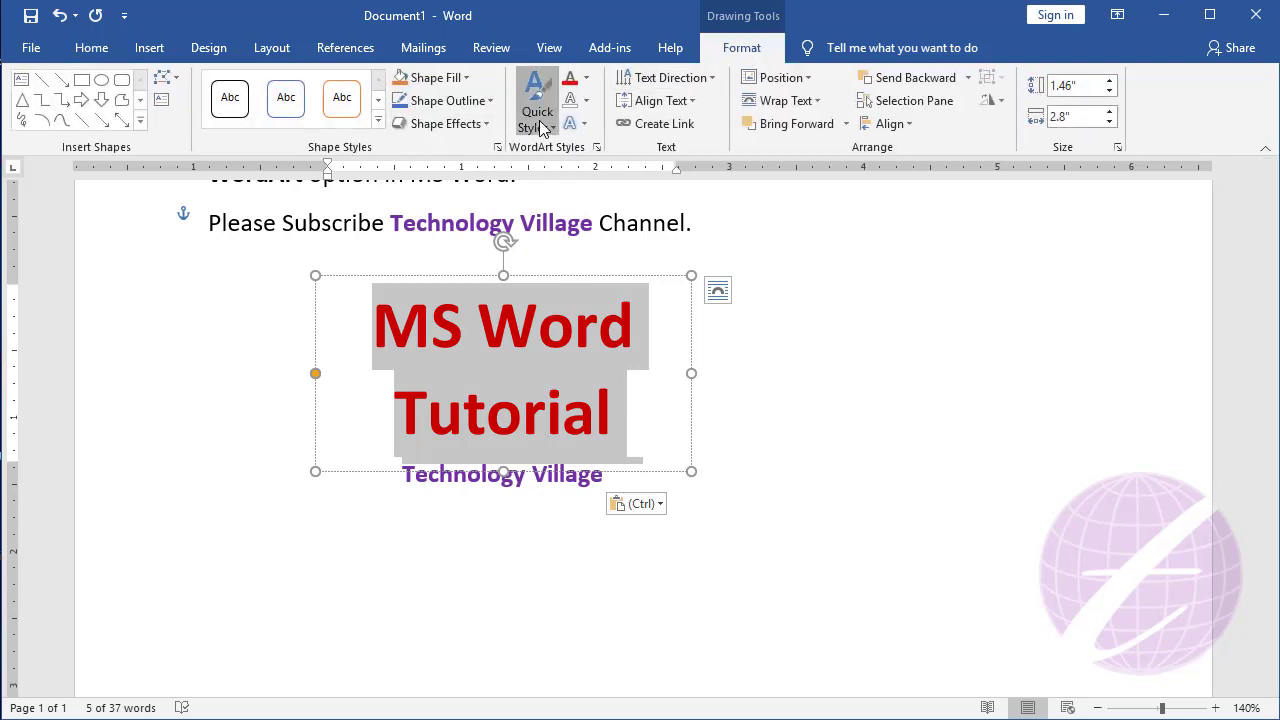
{"action": "left_click", "coordinate": [543, 128]}
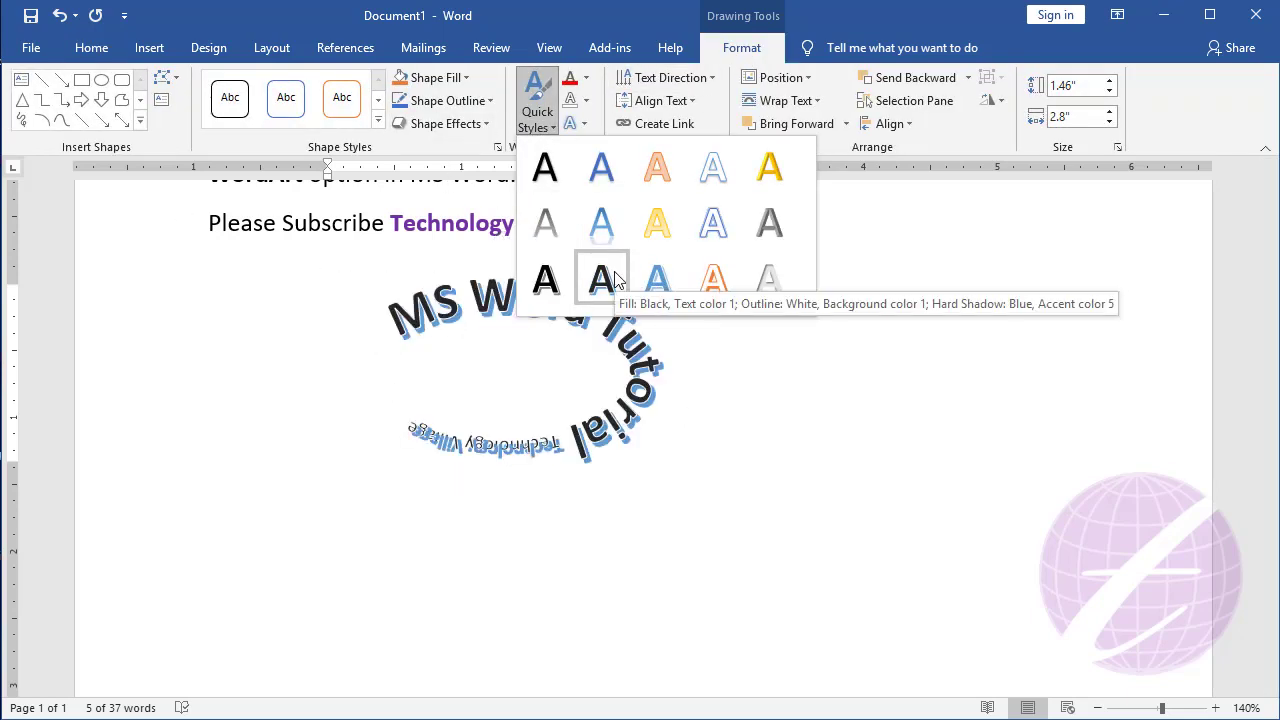
{"action": "left_click", "coordinate": [545, 168]}
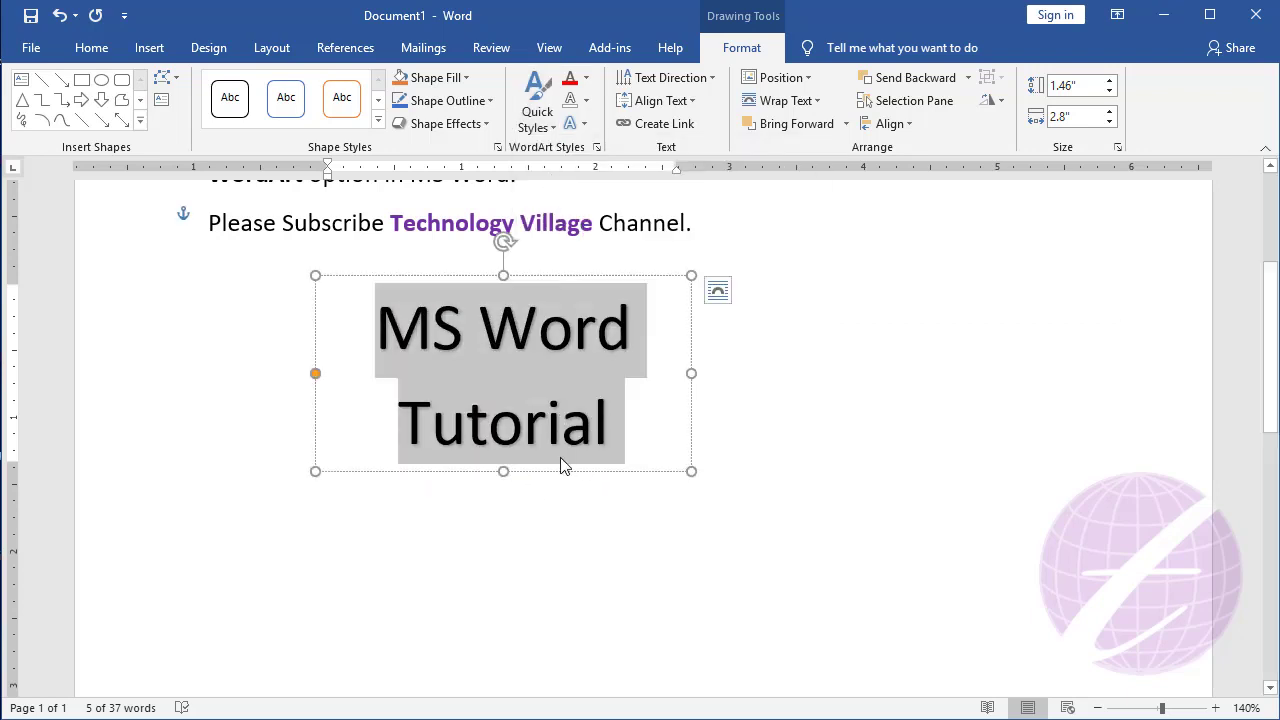
{"action": "key", "text": "ctrl+y"}
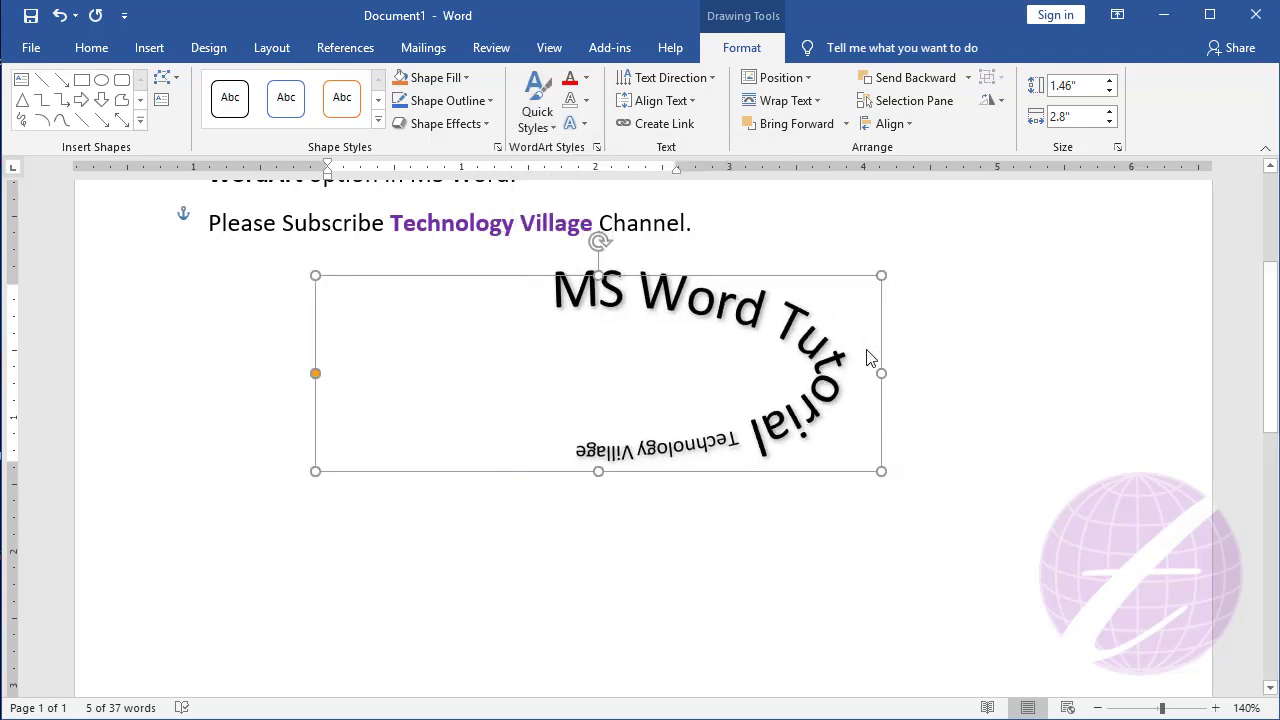
- Set all the WordArt text to 24 pt
{"action": "key", "text": "ctrl+y"}
{"action": "left_click", "coordinate": [653, 408]}
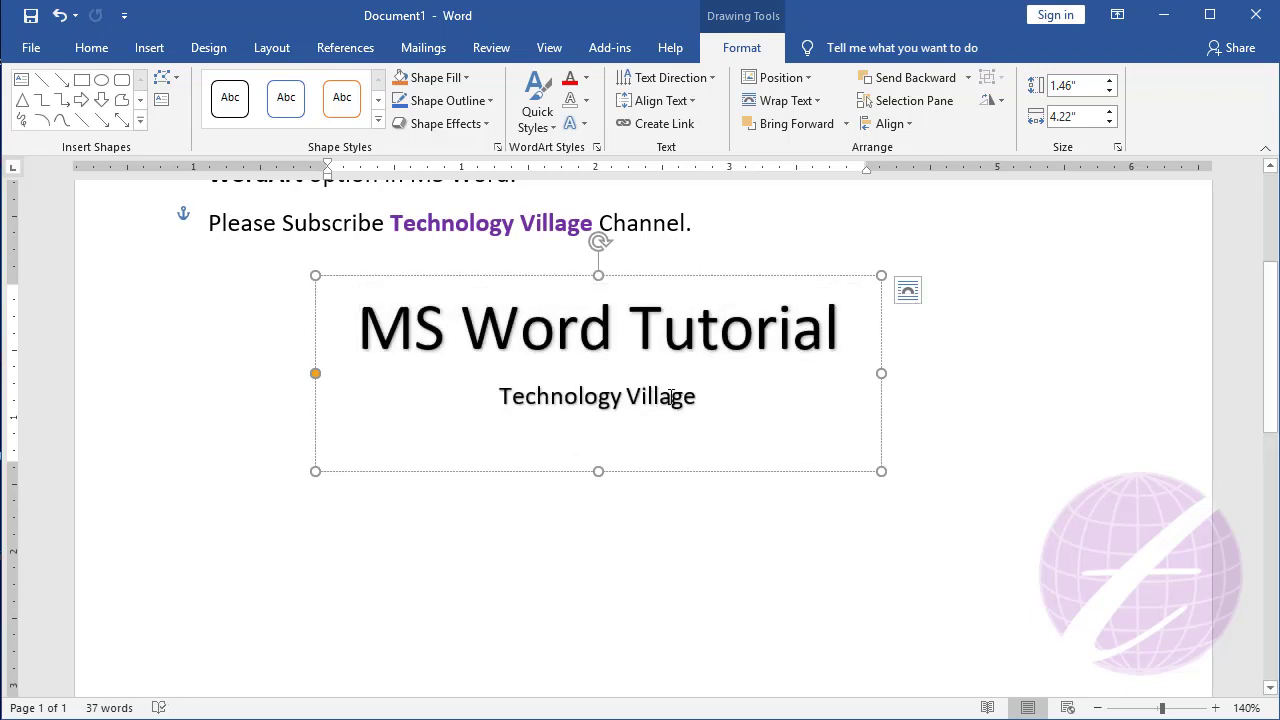
{"action": "key", "text": "ctrl+a"}
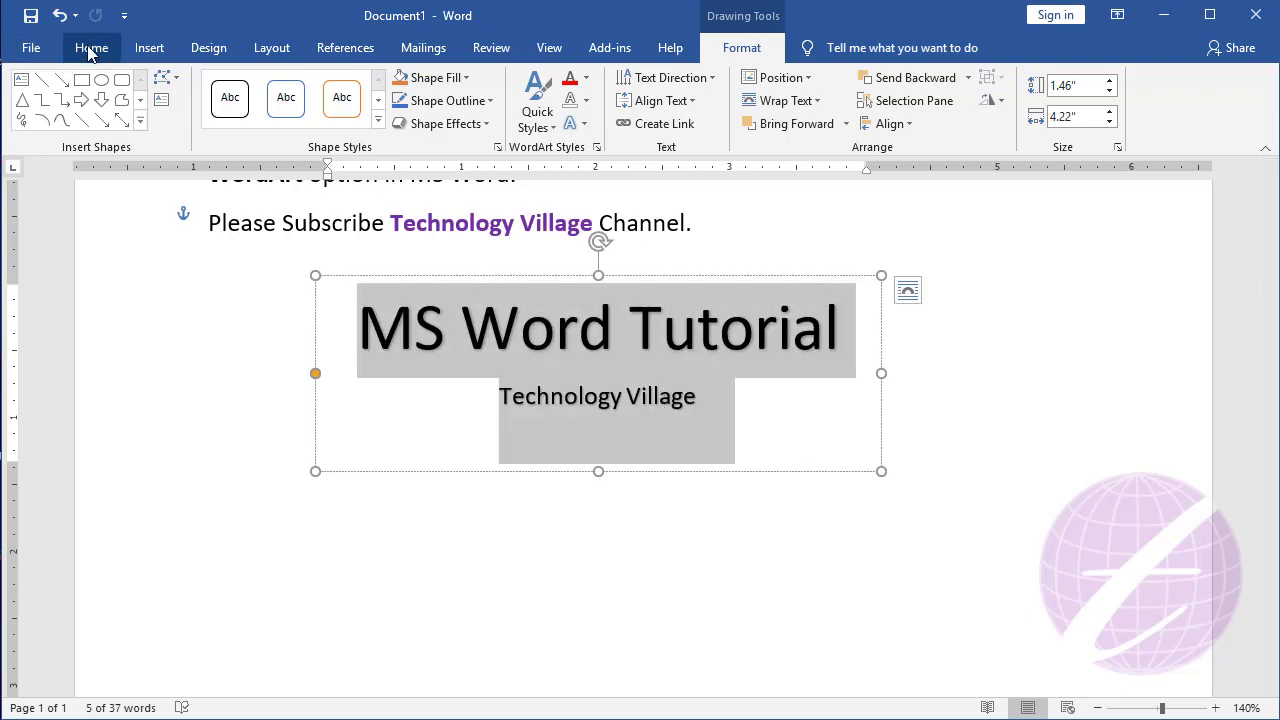
{"action": "left_click", "coordinate": [90, 50]}
{"action": "left_click", "coordinate": [304, 86]}
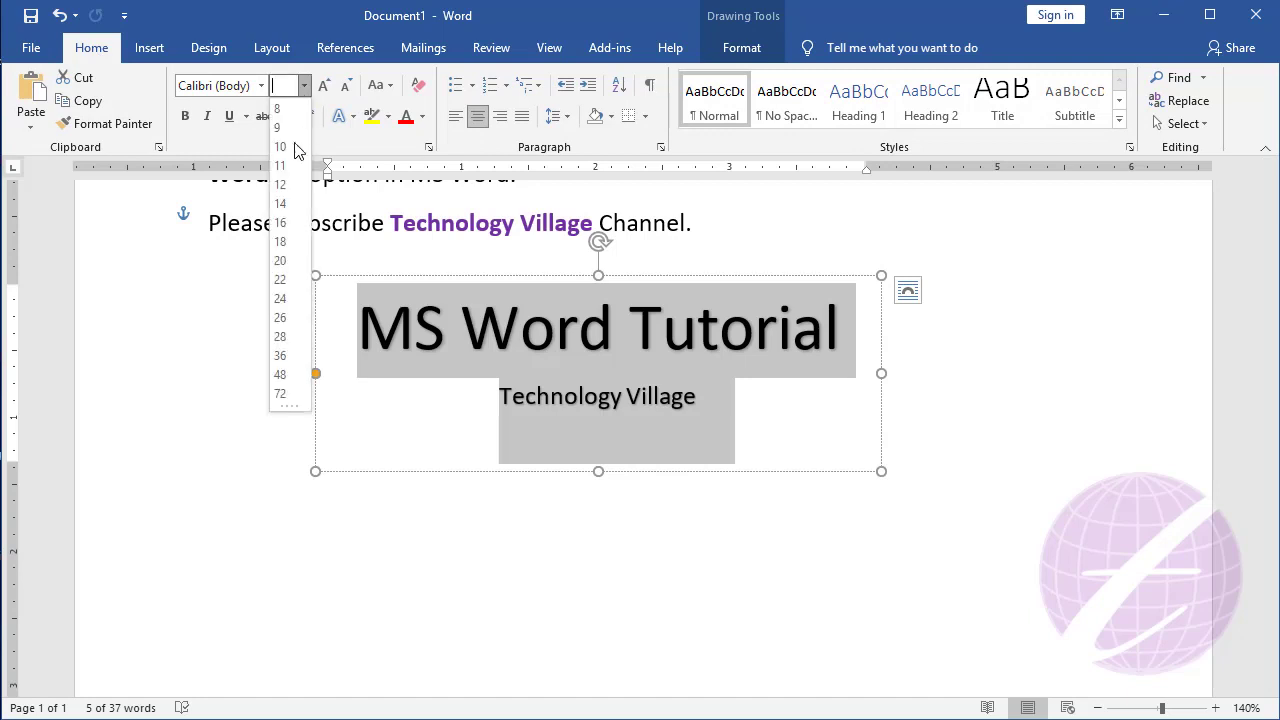
{"action": "left_click", "coordinate": [280, 298]}
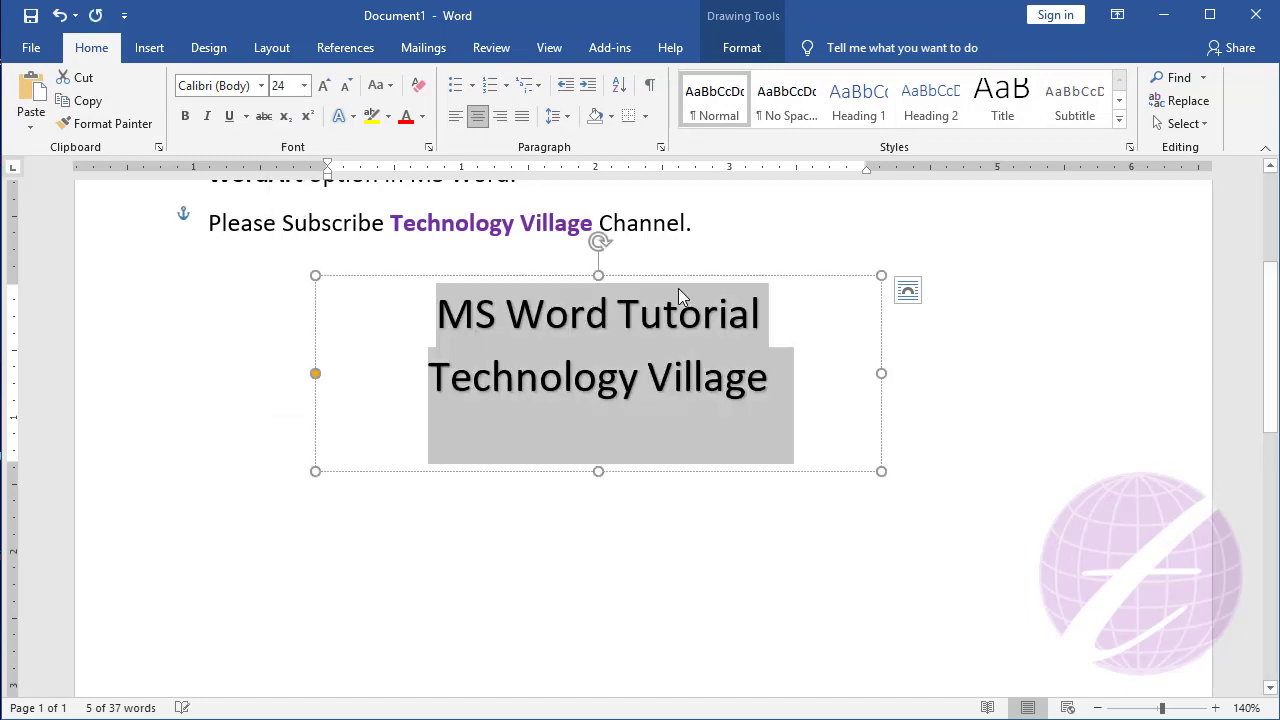
- Re-break the text so 'Technology Village' sits on its own line after 'Tutorial'
{"action": "left_click", "coordinate": [761, 312]}
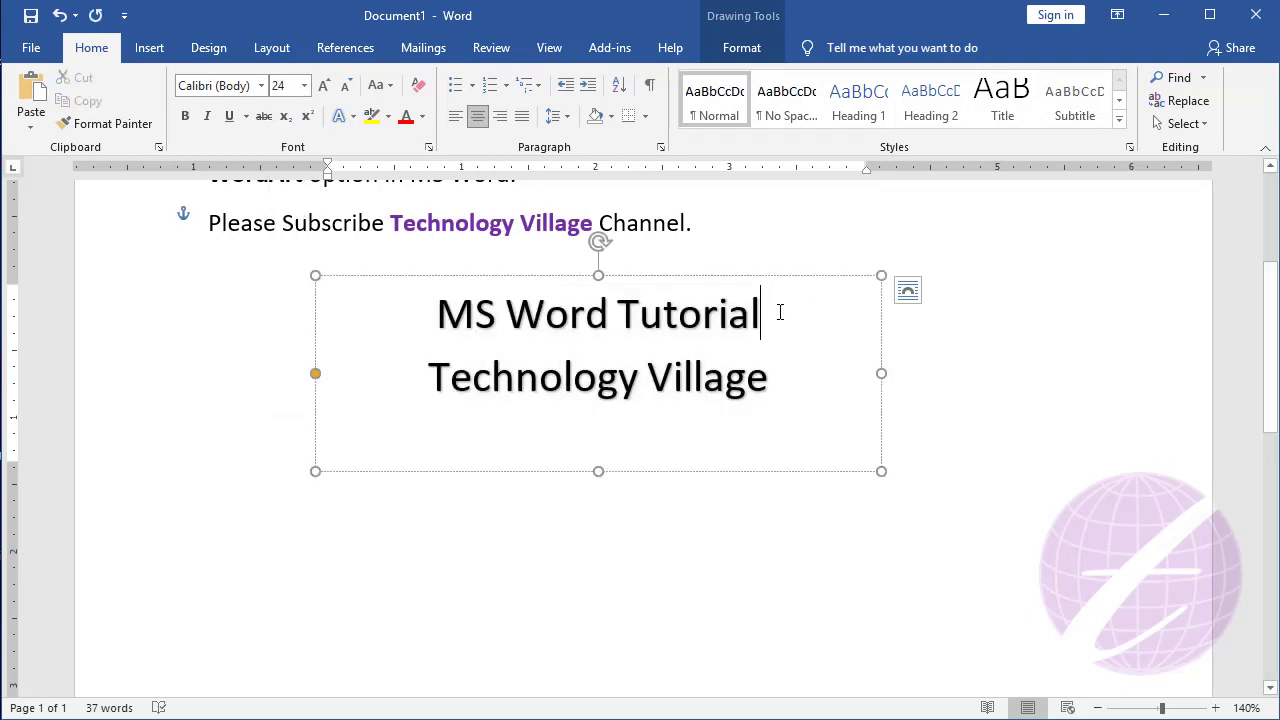
{"action": "key", "text": "Delete"}
{"action": "key", "text": "Return"}
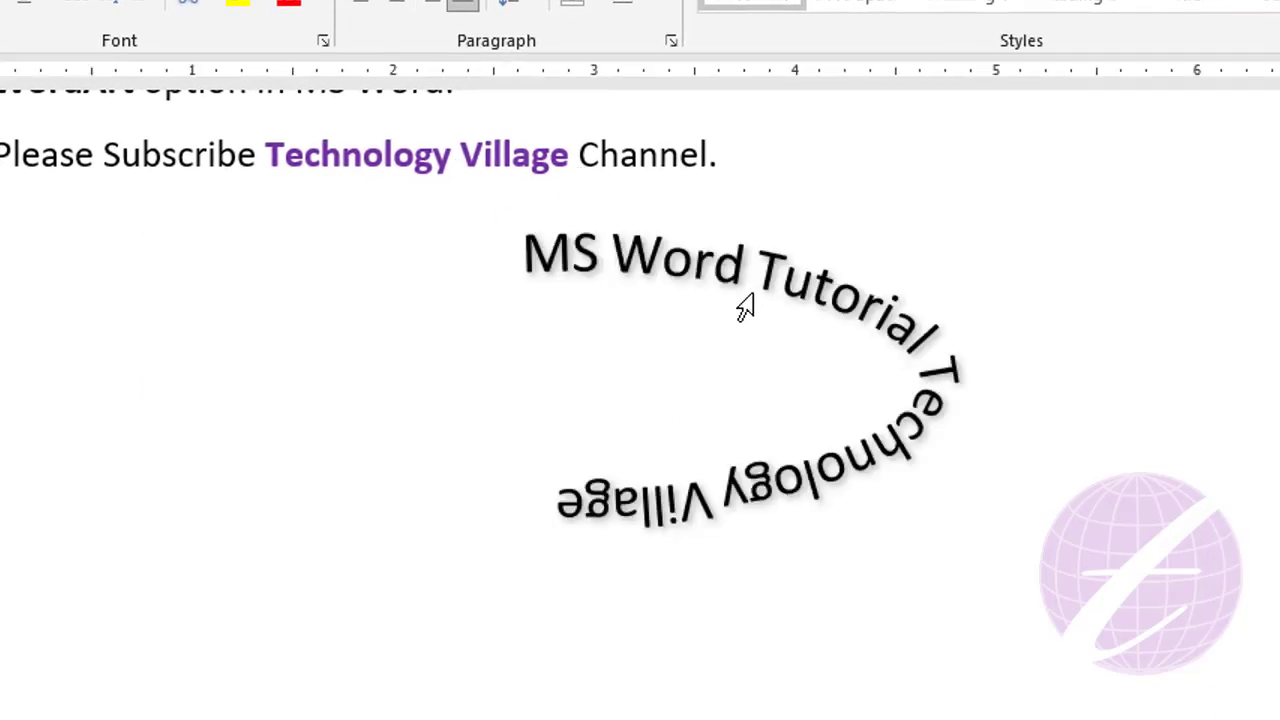
- Narrow the WordArt box into a tight ring and add '|' after 'Tutorial'
{"action": "triple_click", "coordinate": [638, 352]}
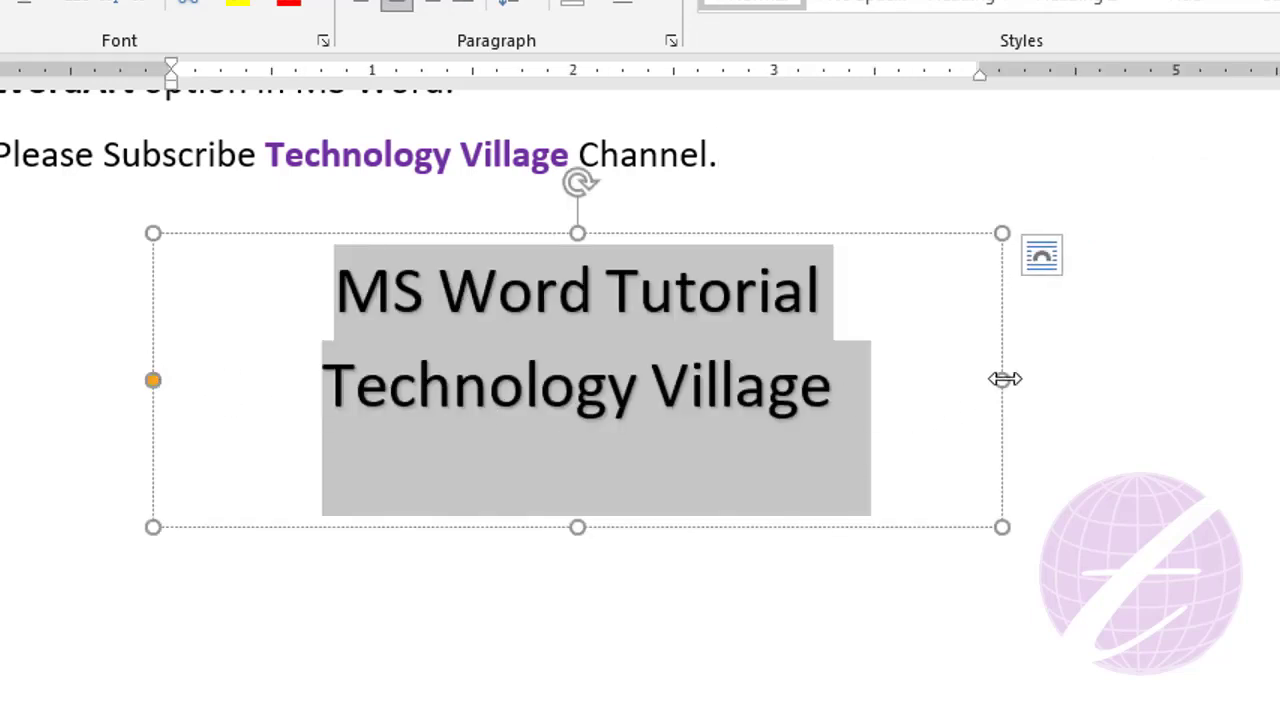
{"action": "left_click_drag", "start_coordinate": [1005, 379], "coordinate": [572, 369]}
{"action": "left_click", "coordinate": [508, 382]}
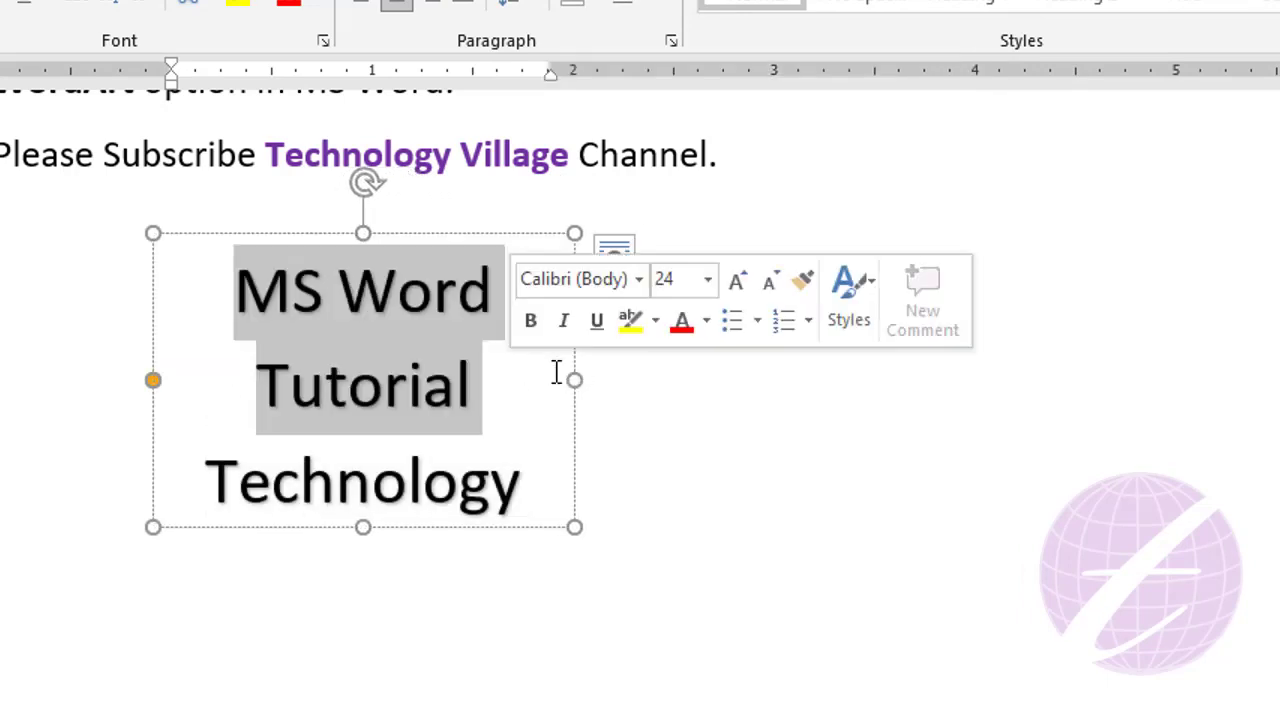
{"action": "left_click", "coordinate": [505, 386]}
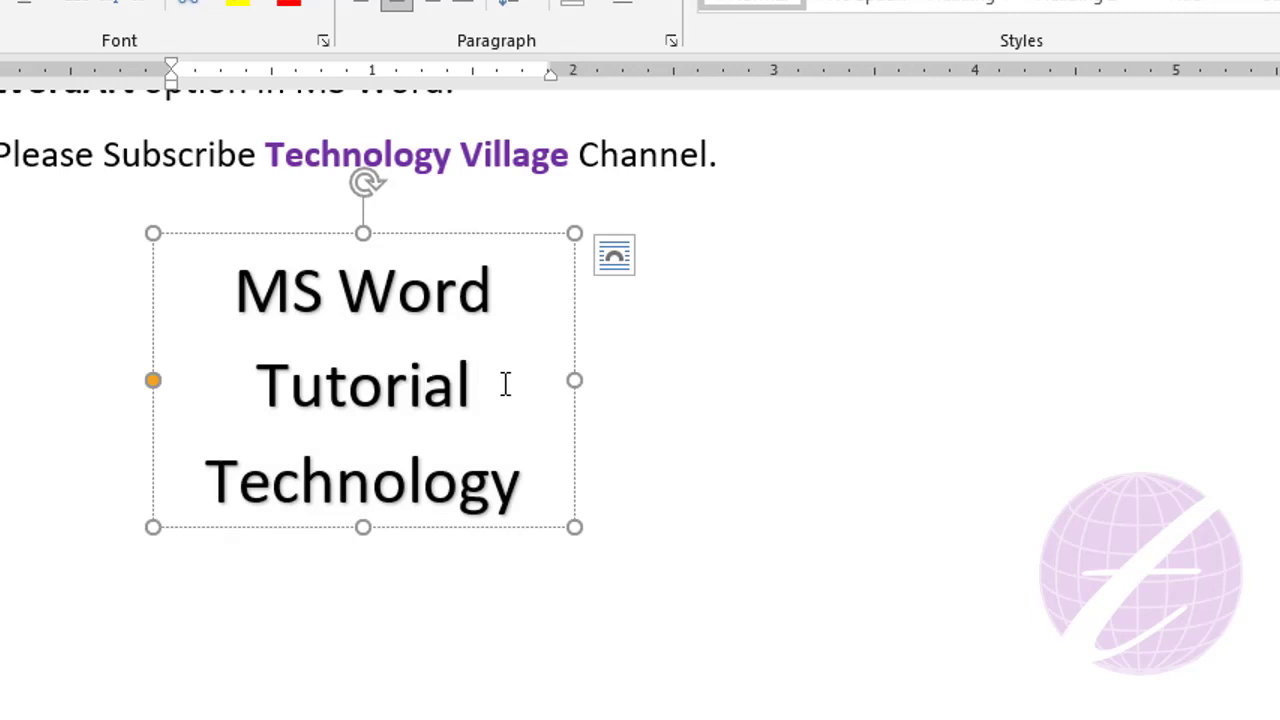
{"action": "type", "text": " |"}
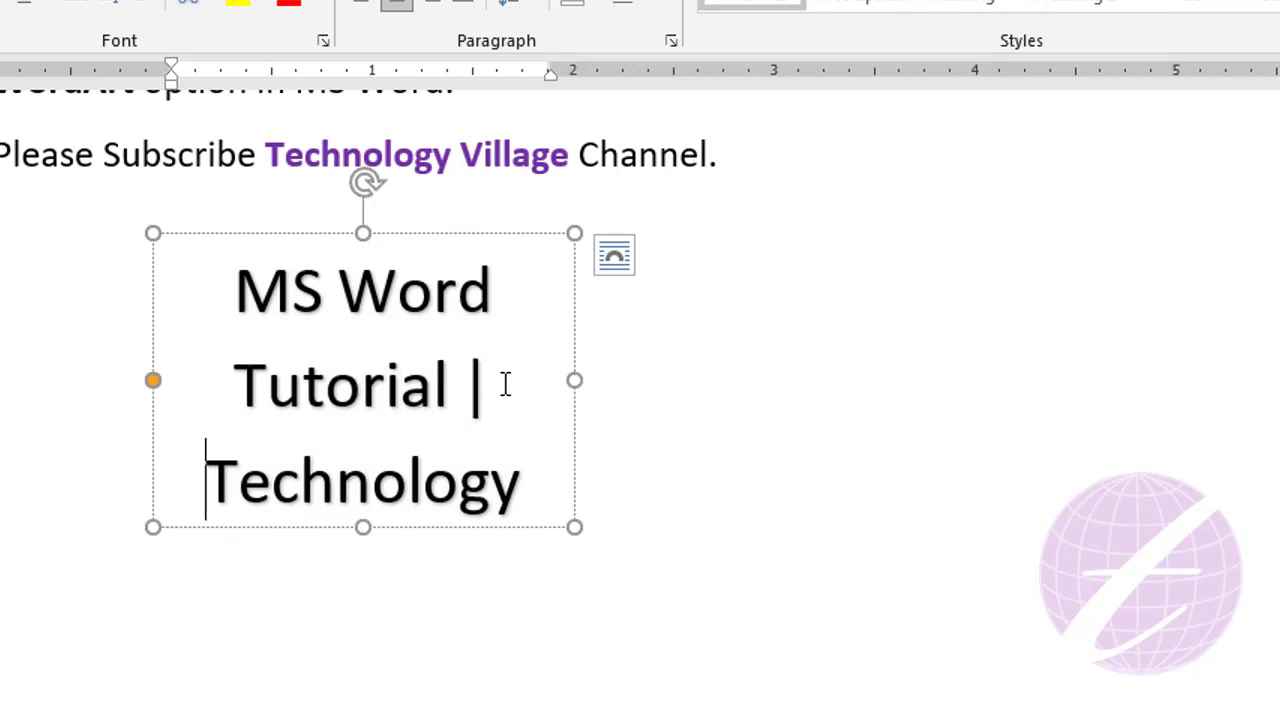
{"action": "left_click", "coordinate": [803, 359]}
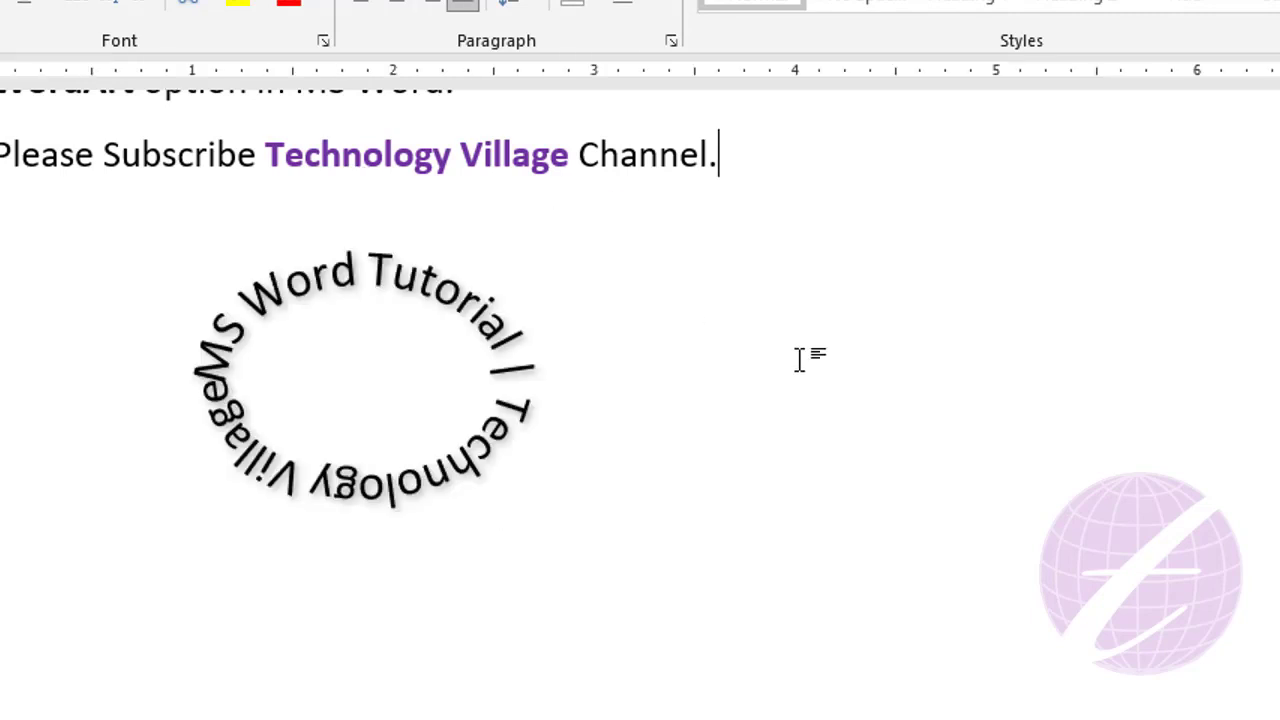
- Insert a '|' at the start of the WordArt text and preview the circular ring
{"action": "triple_click", "coordinate": [236, 455]}
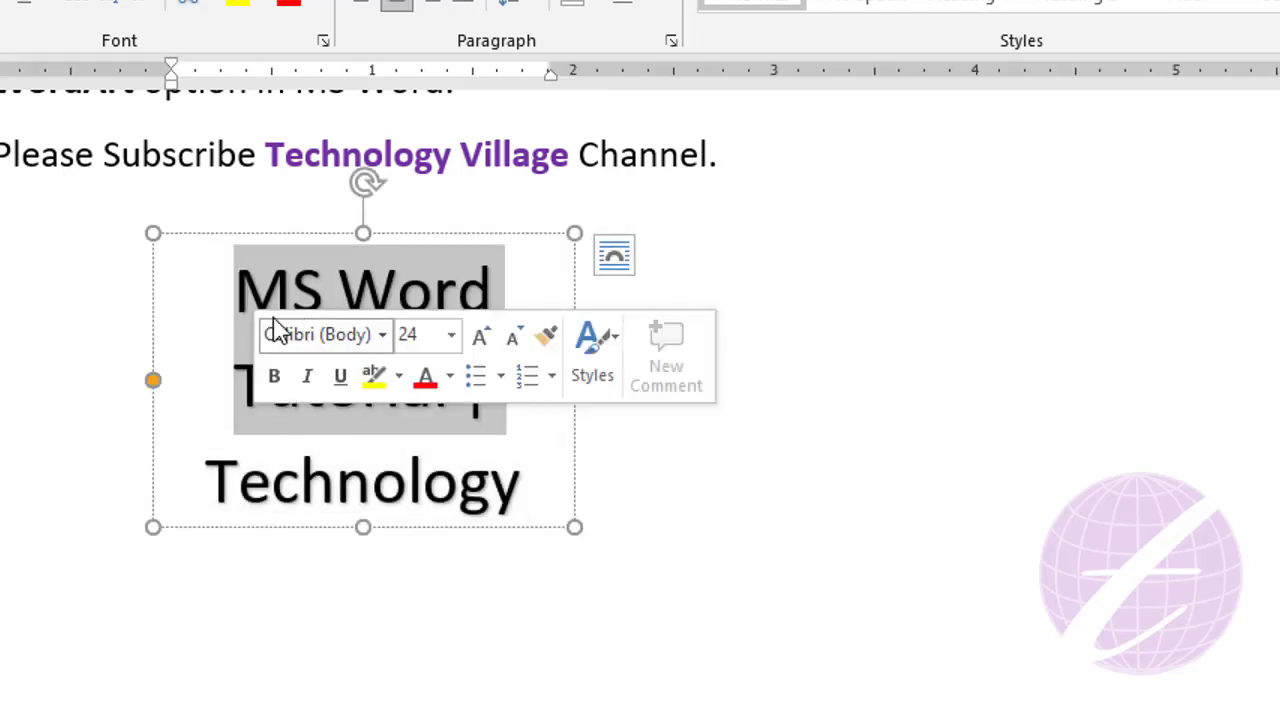
{"action": "key", "text": "Left"}
{"action": "left_click", "coordinate": [528, 489]}
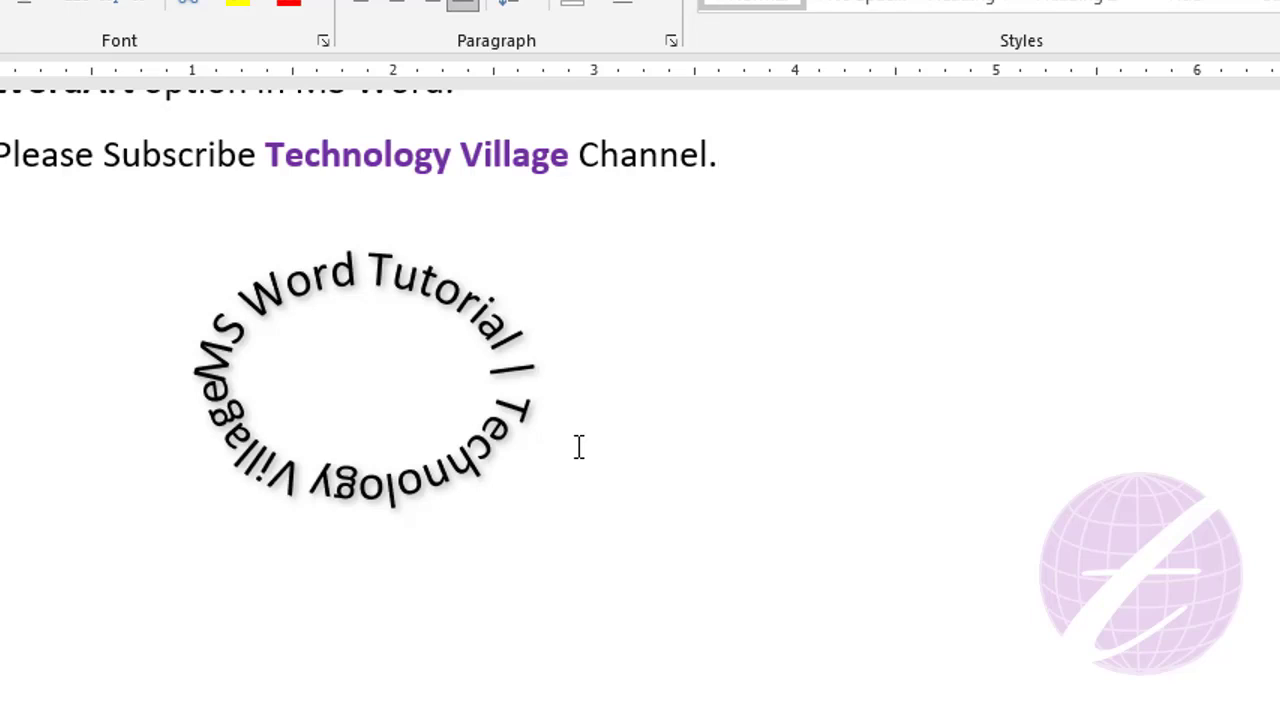
{"action": "left_click", "coordinate": [283, 363]}
{"action": "left_click", "coordinate": [212, 287]}
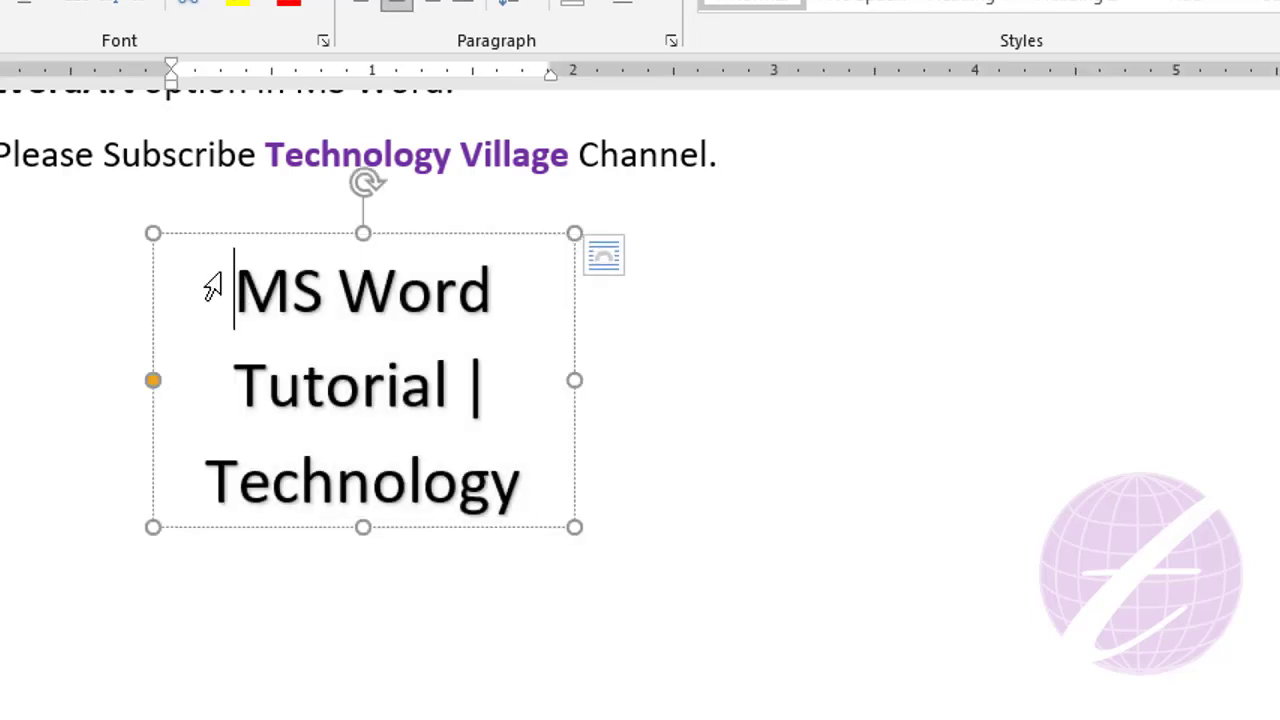
{"action": "left_click_drag", "start_coordinate": [212, 287], "coordinate": [373, 293]}
{"action": "key", "text": "Left"}
{"action": "type", "text": "|"}
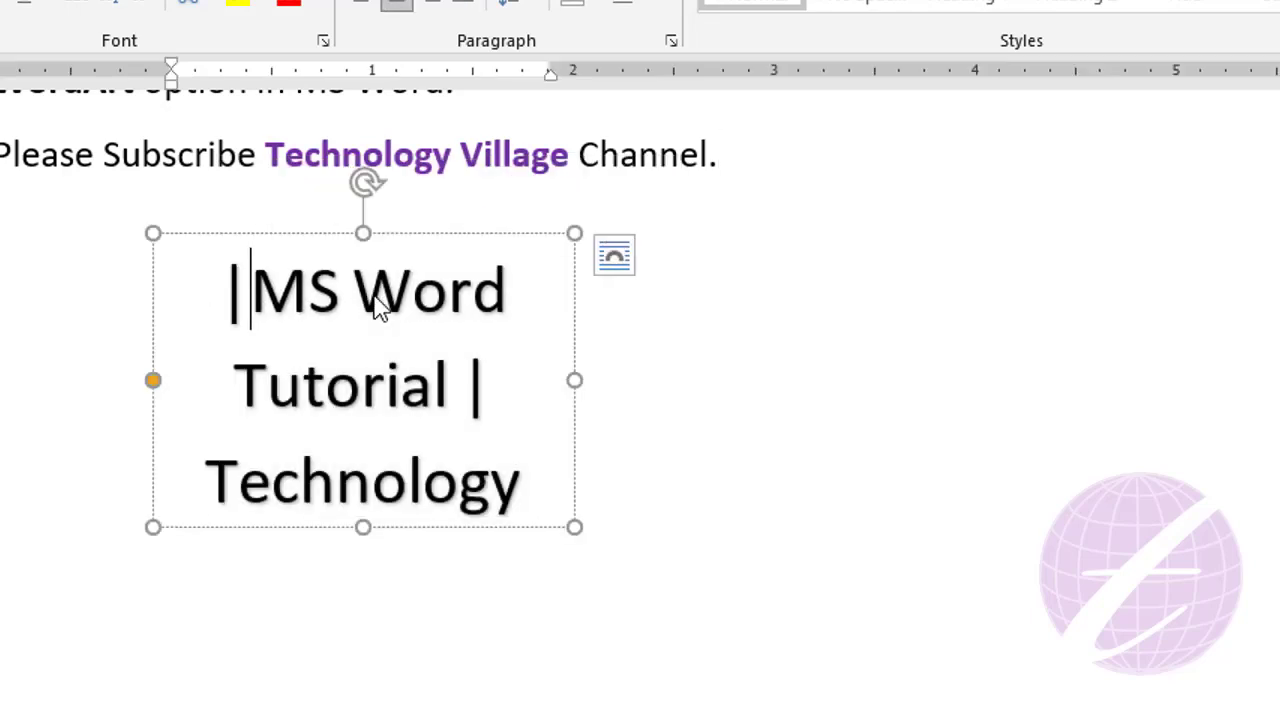
{"action": "left_click", "coordinate": [908, 466]}
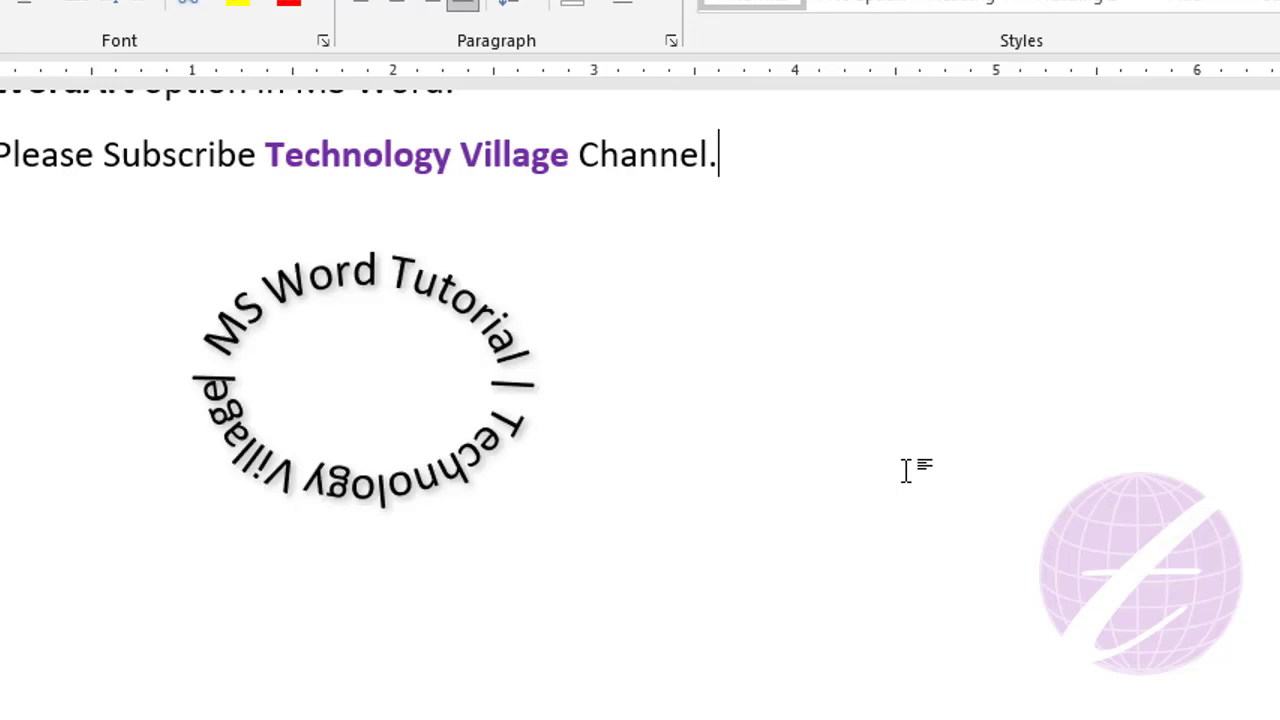
{"action": "left_click", "coordinate": [300, 480]}
{"action": "left_click", "coordinate": [372, 485]}
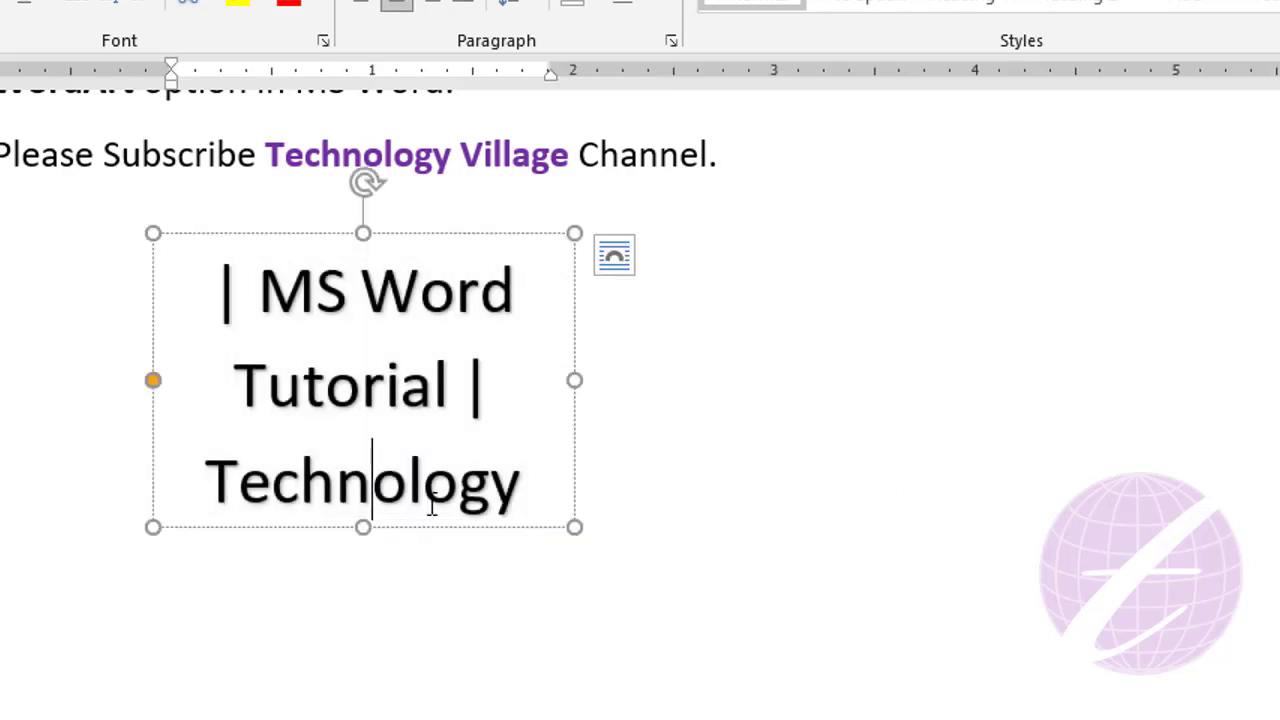
{"action": "left_click", "coordinate": [363, 525]}
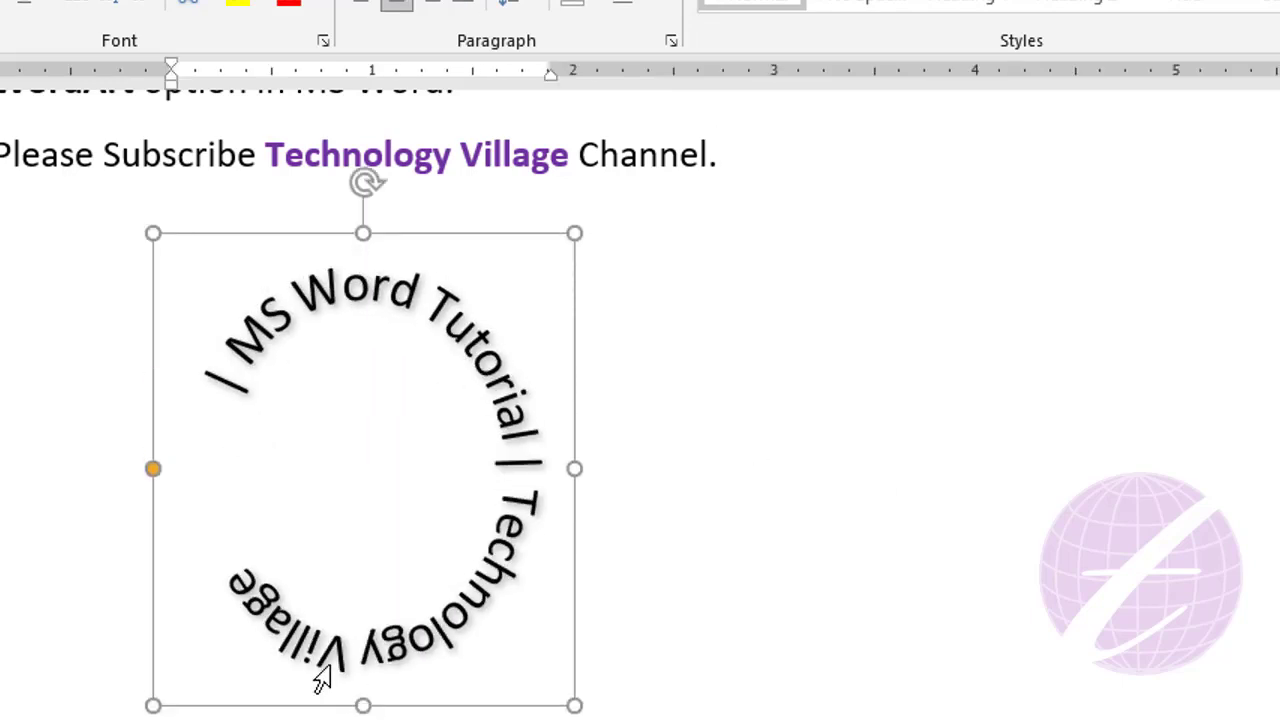
- Add a '|' after 'Village' and delete the separator before 'MS'
{"action": "left_click", "coordinate": [249, 606]}
{"action": "left_click", "coordinate": [459, 593]}
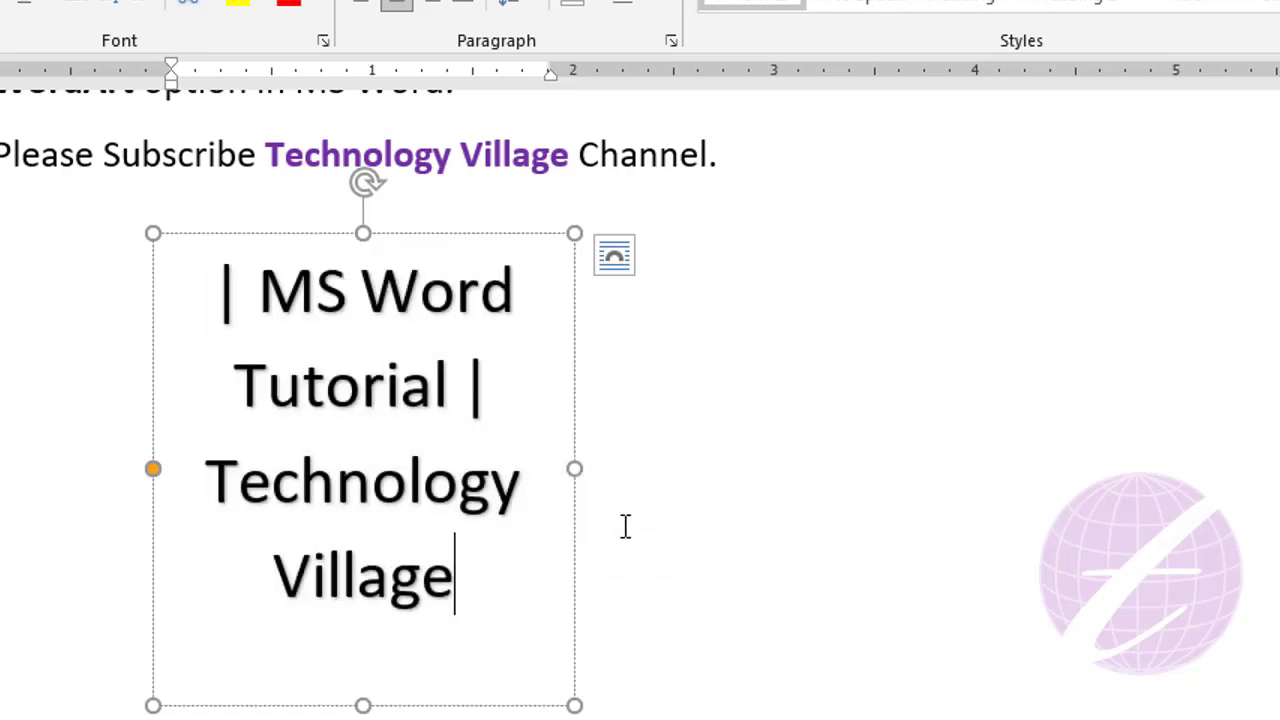
{"action": "type", "text": " |"}
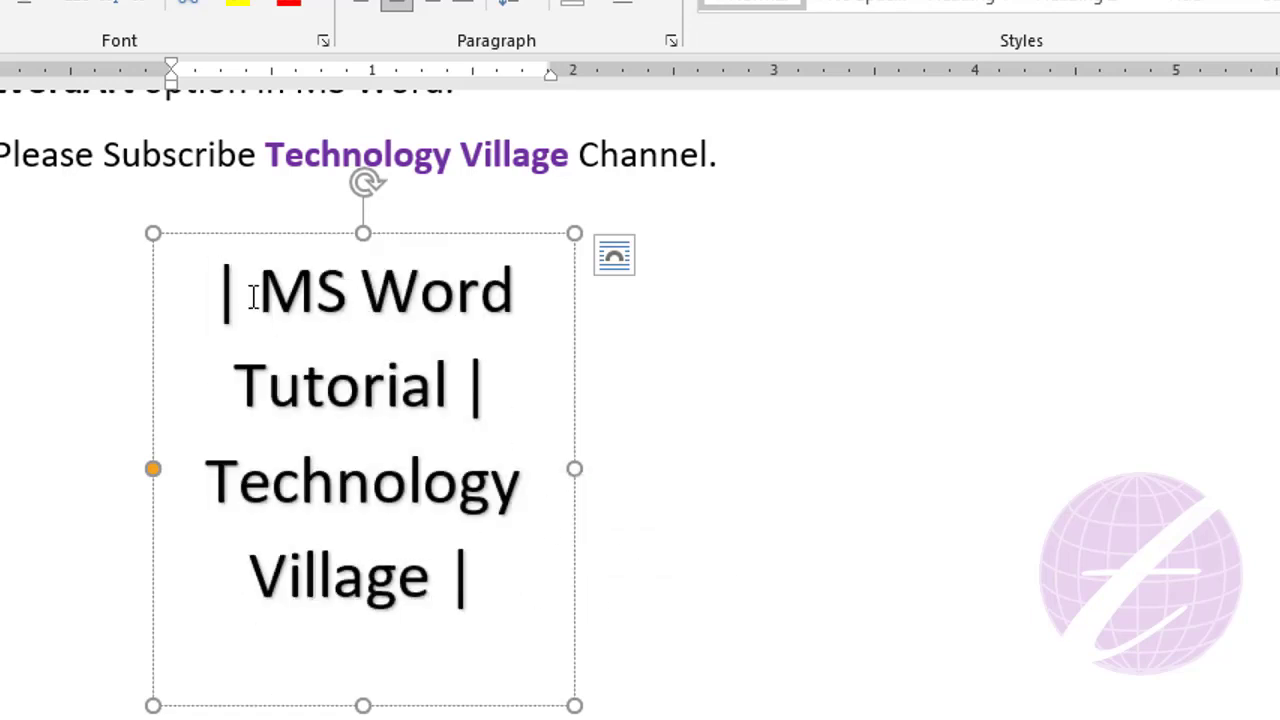
{"action": "left_click", "coordinate": [257, 292]}
{"action": "key", "text": "BackSpace"}
{"action": "key", "text": "BackSpace"}
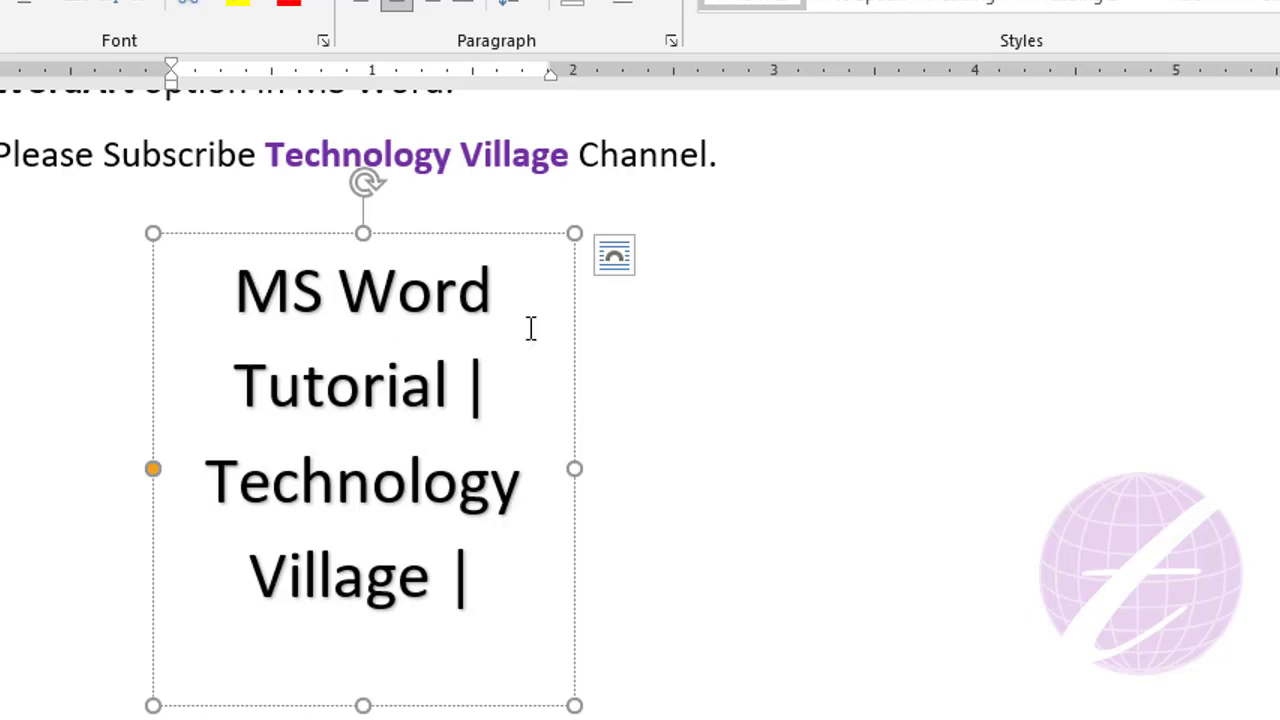
- Check the text around 'Tutorial |', then deselect the WordArt to view the complete ring
{"action": "left_click", "coordinate": [539, 592]}
{"action": "left_click", "coordinate": [492, 400]}
{"action": "key", "text": "Right"}
{"action": "key", "text": "Left"}
{"action": "left_click", "coordinate": [840, 500]}
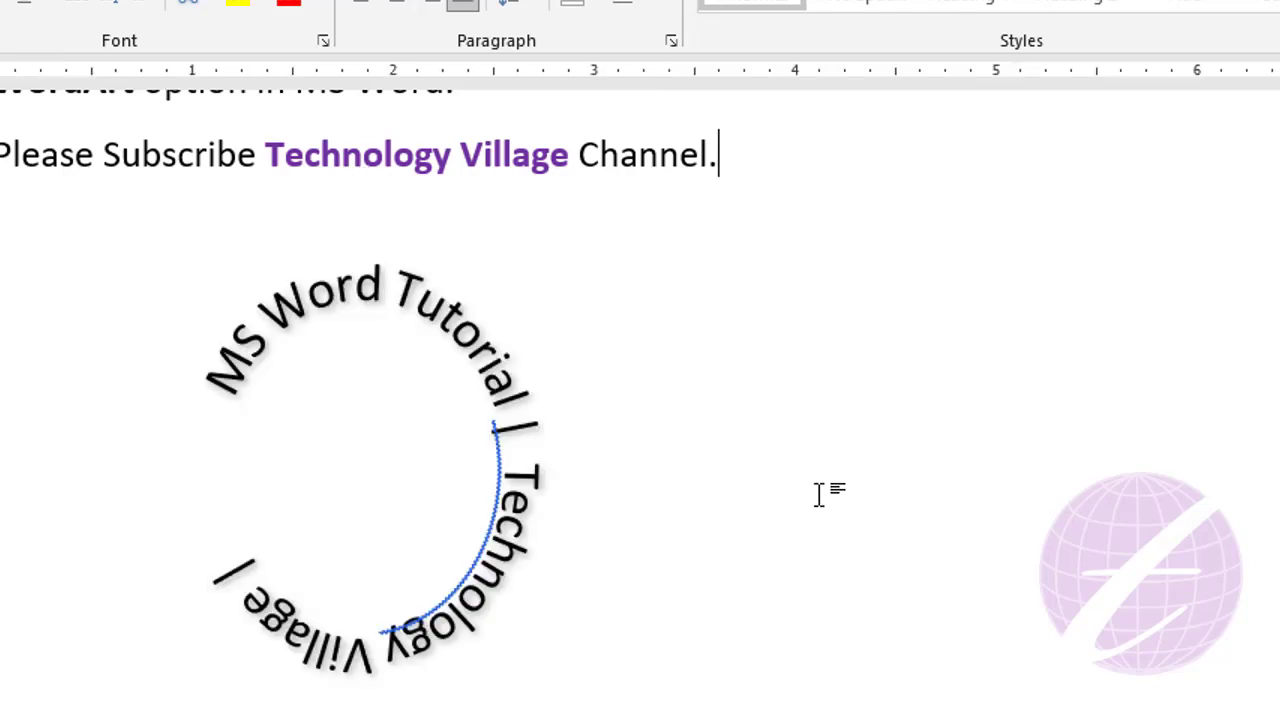
{"action": "left_click", "coordinate": [508, 483]}
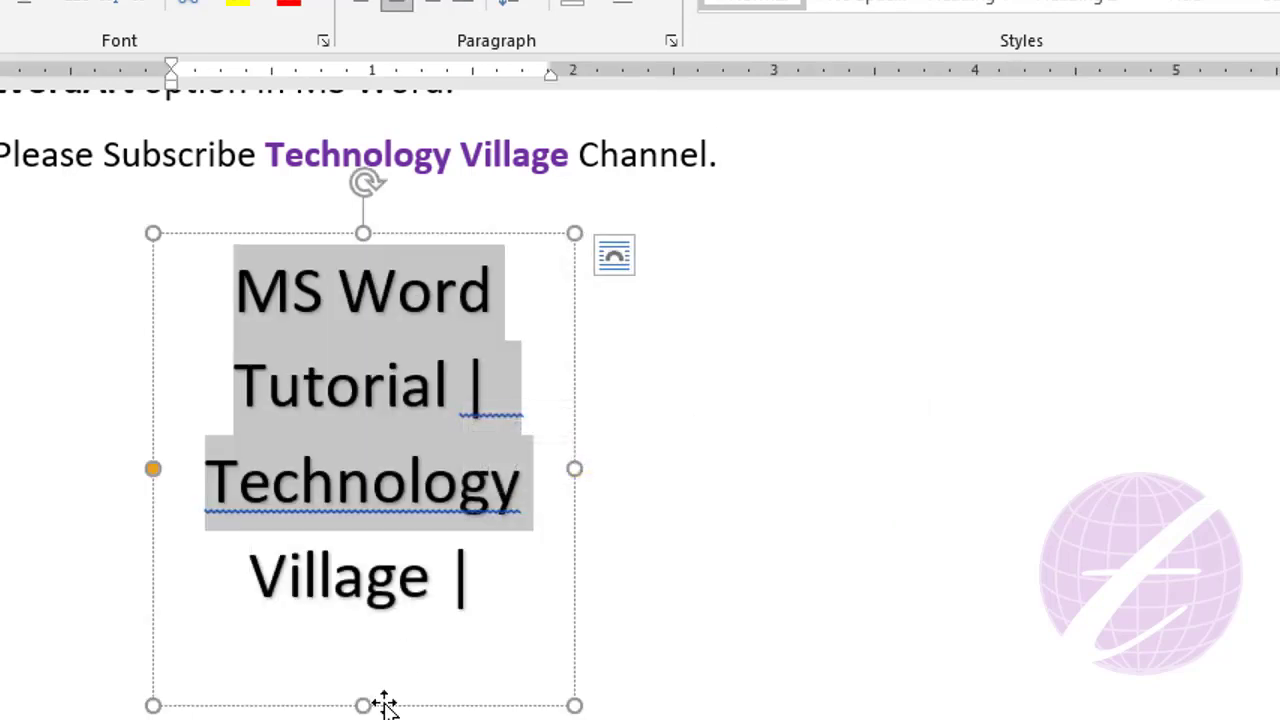
{"action": "left_click", "coordinate": [370, 627]}
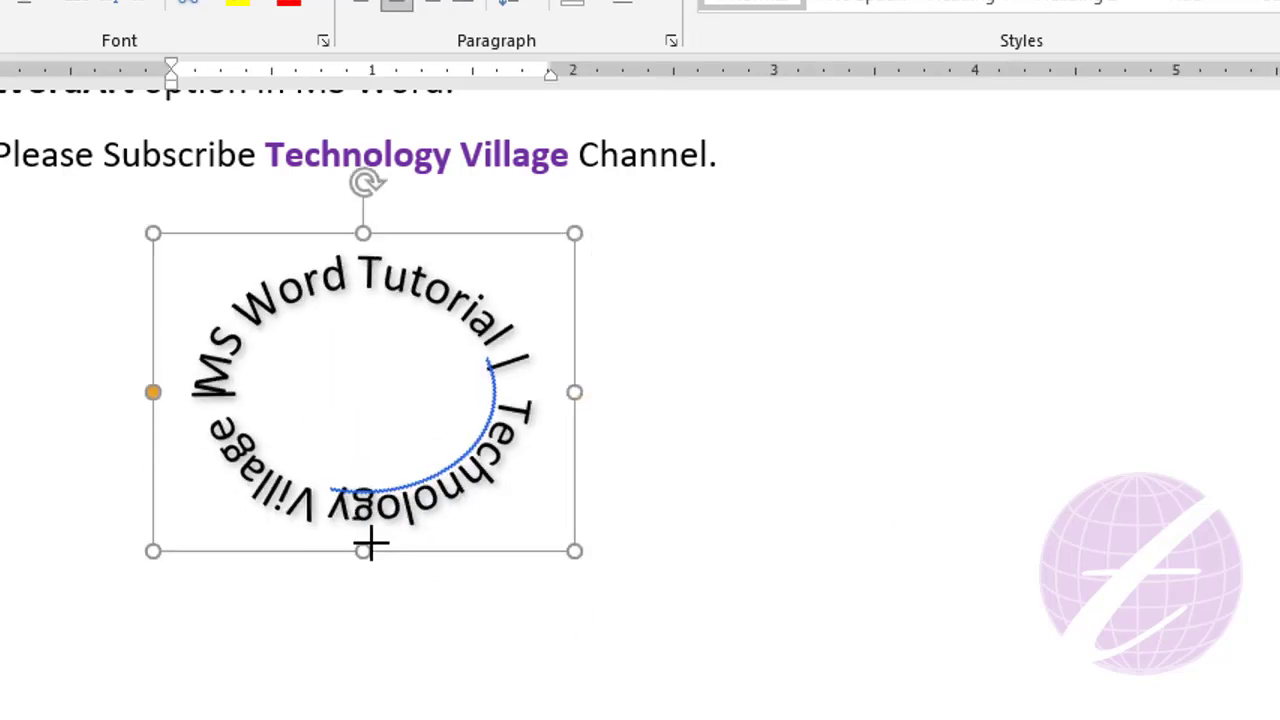
{"action": "left_click", "coordinate": [845, 478]}
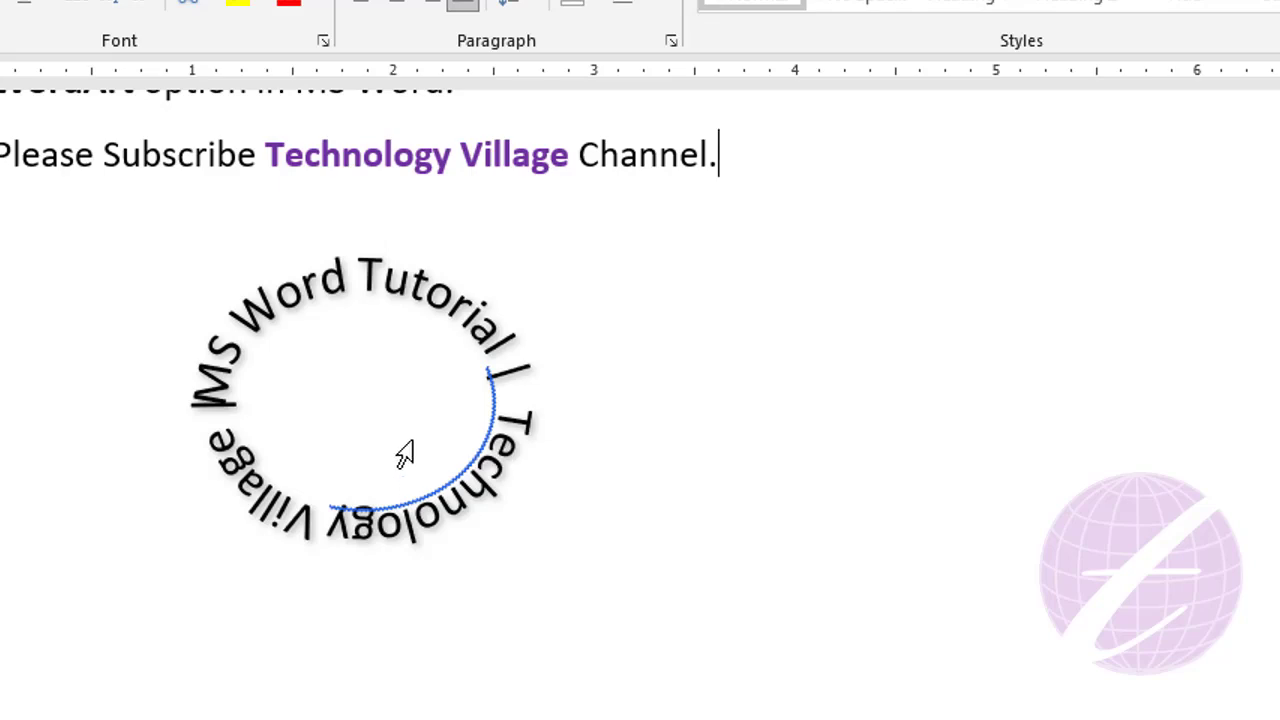
- Select all the WordArt text and apply a Warp style from Format > Text Effects > Transform
{"action": "triple_click", "coordinate": [450, 505]}
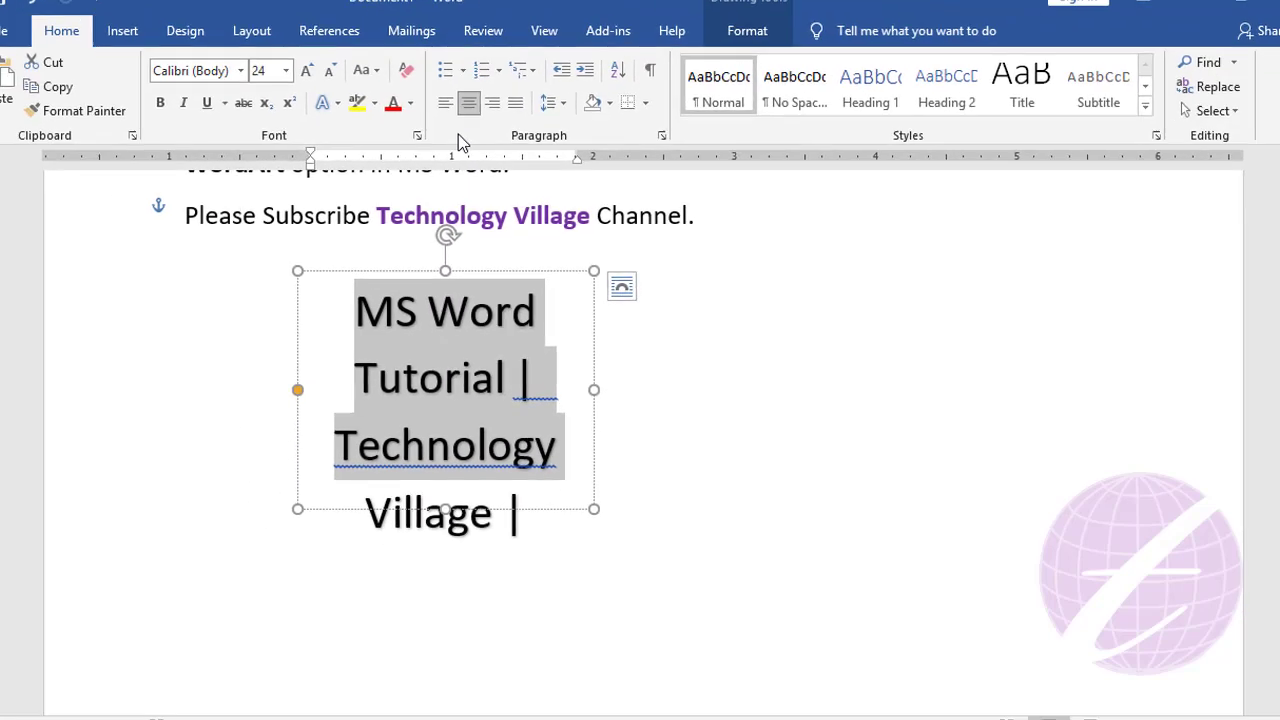
{"action": "left_click", "coordinate": [742, 48]}
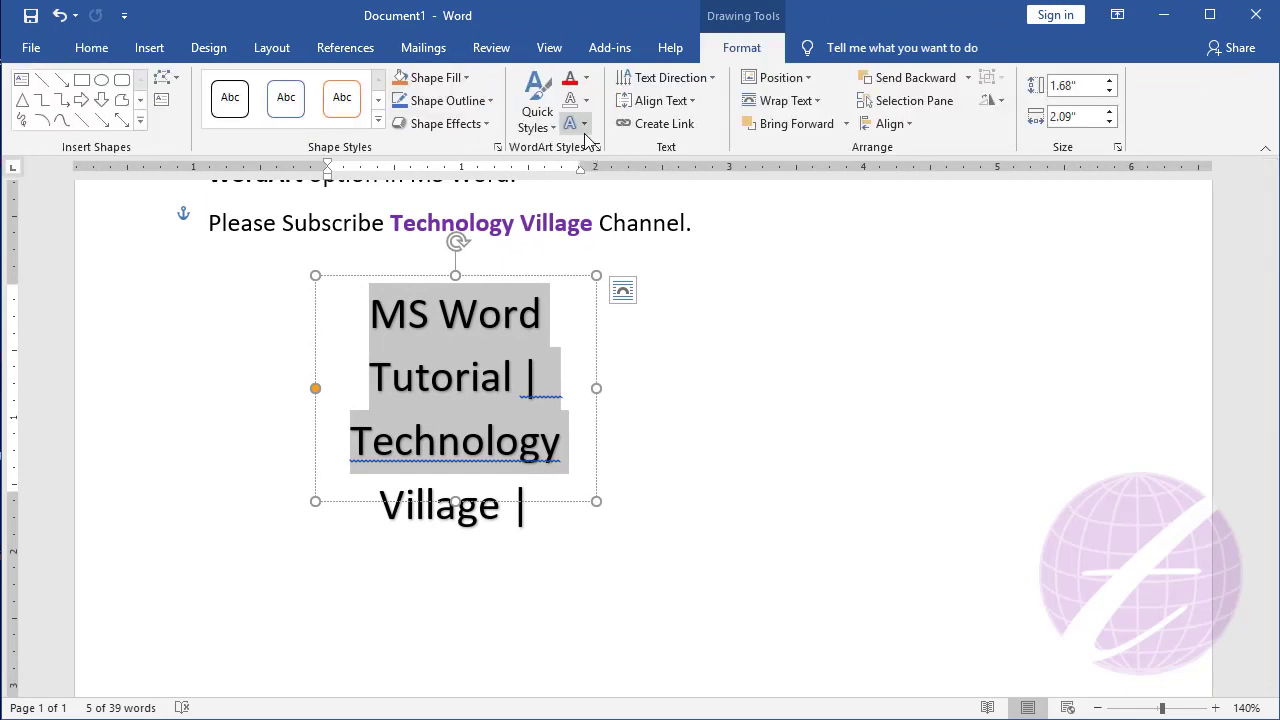
{"action": "left_click", "coordinate": [577, 123]}
{"action": "mouse_move", "coordinate": [664, 382]}
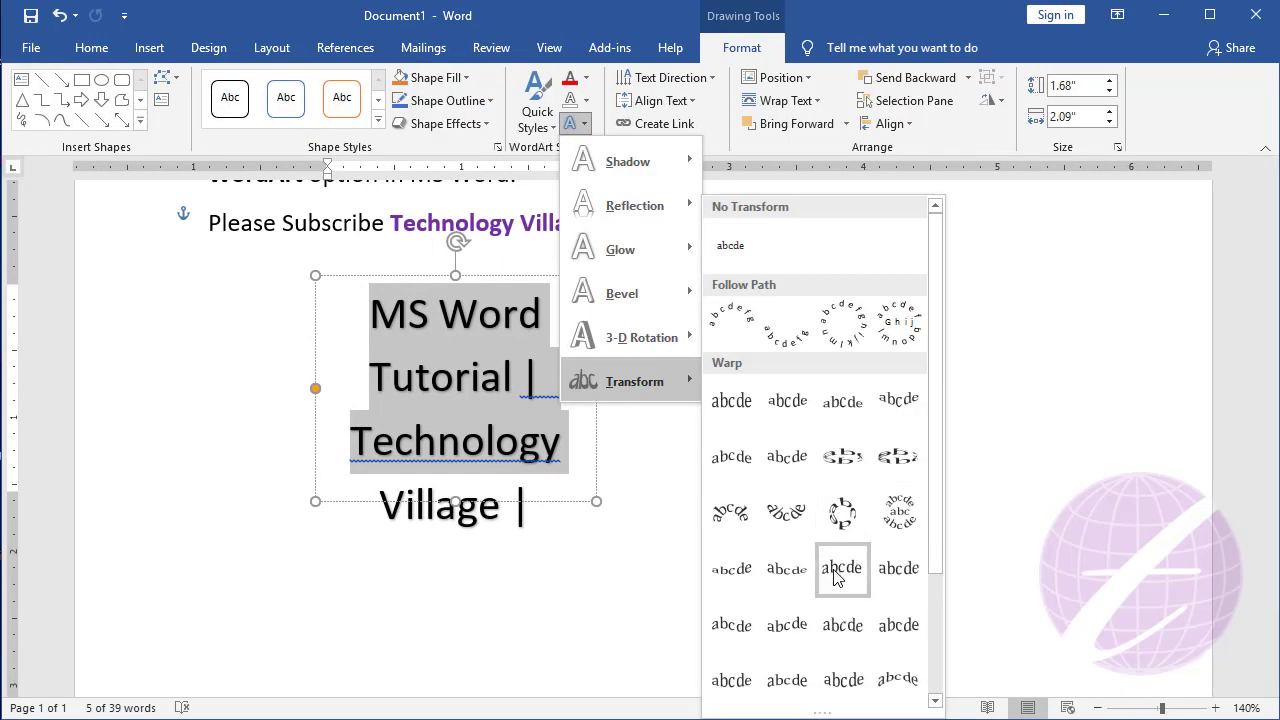
{"action": "scroll", "coordinate": [838, 578], "scroll_direction": "down", "scroll_amount": 3}
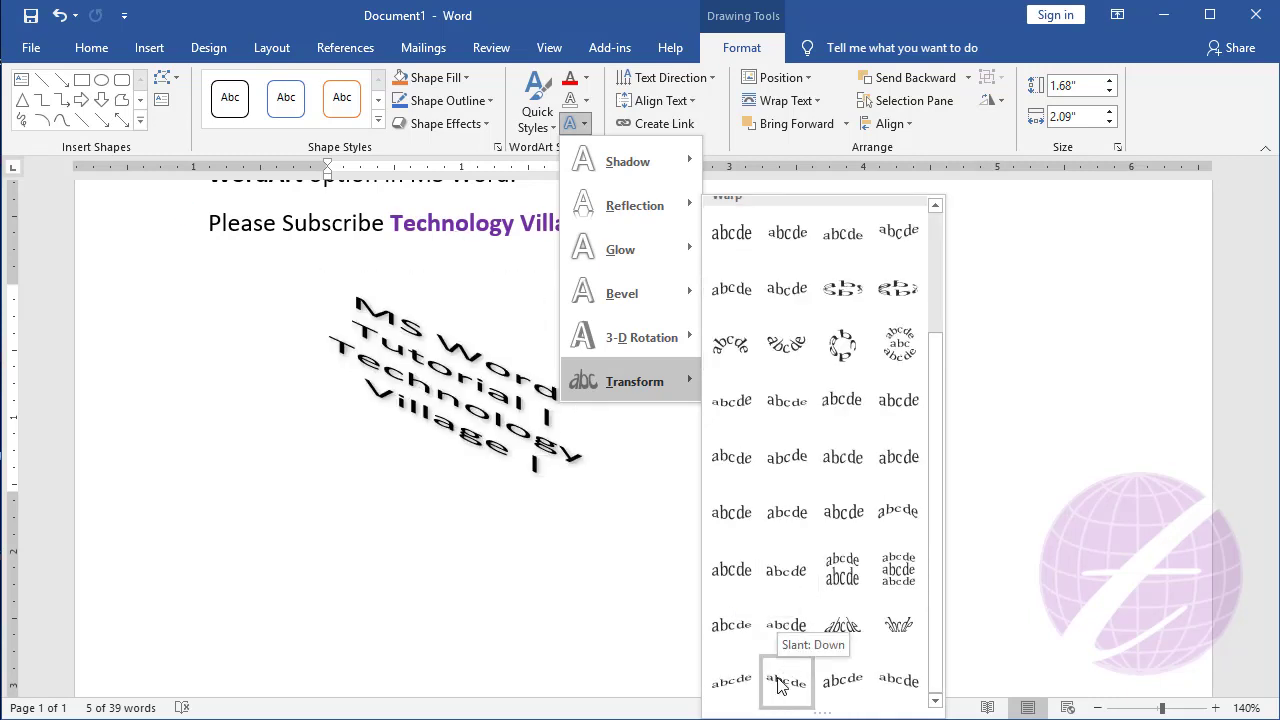
{"action": "left_click", "coordinate": [903, 420]}
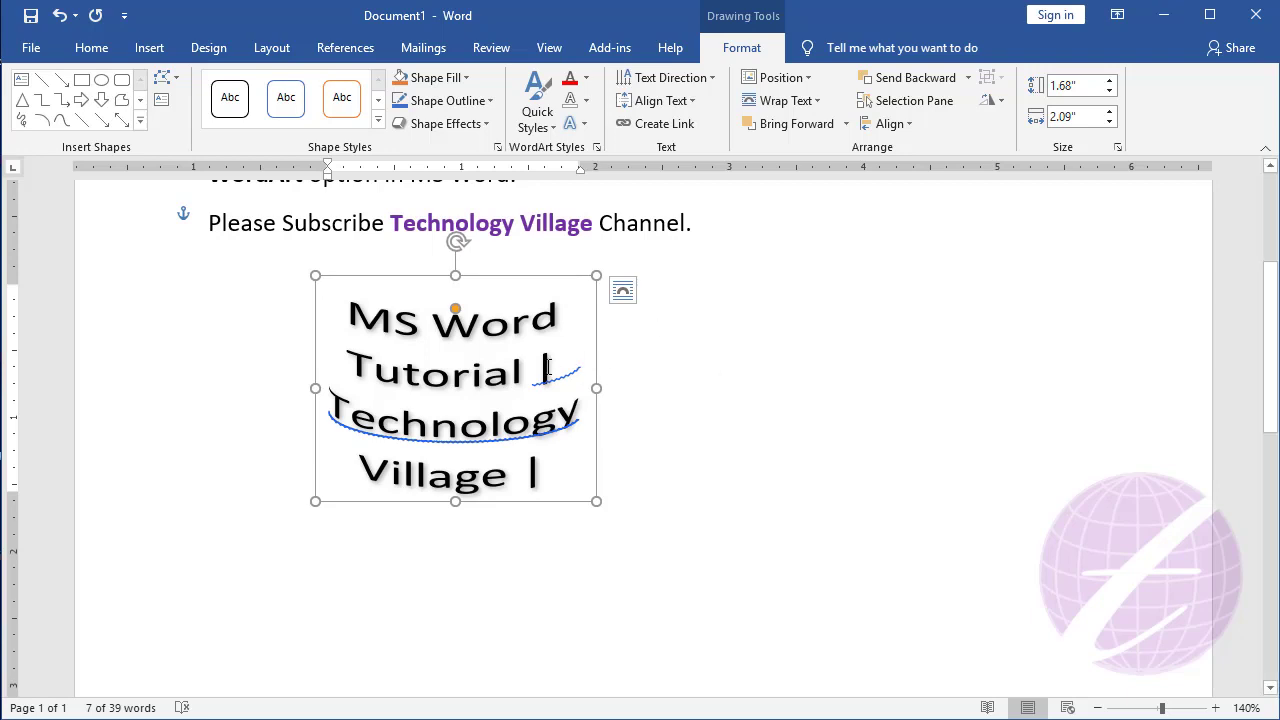
{"action": "left_click", "coordinate": [576, 125]}
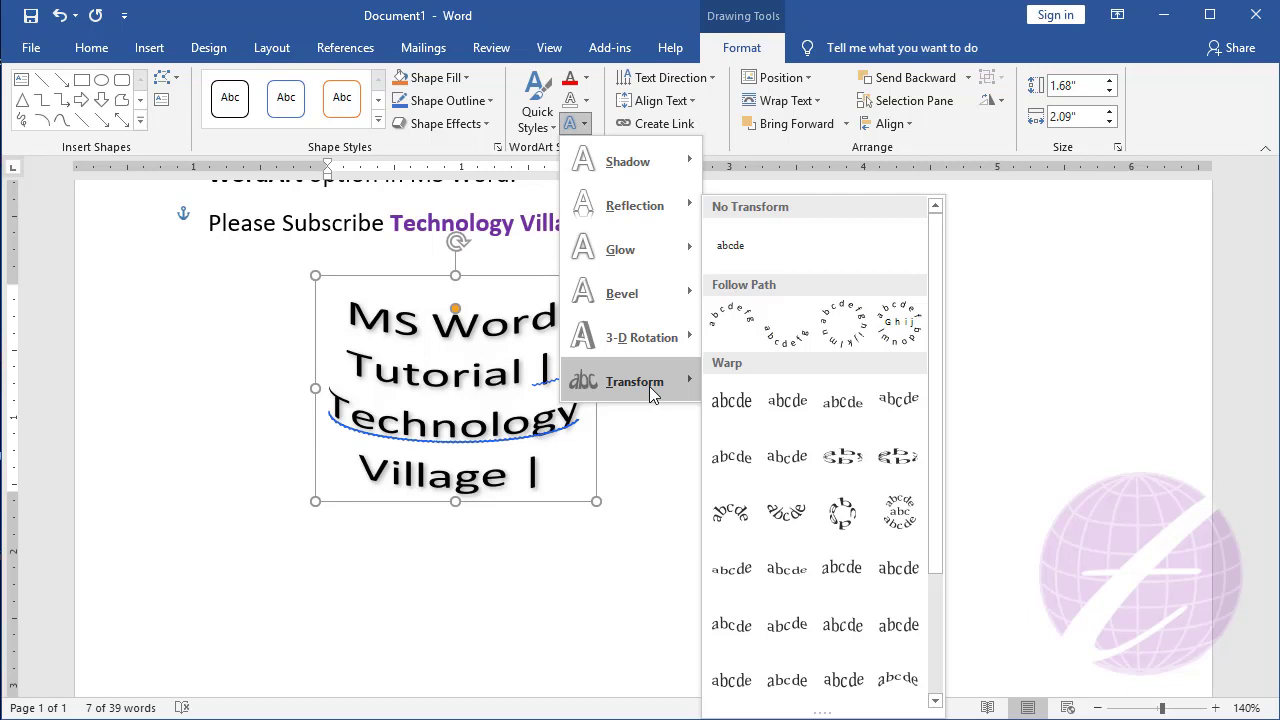
- Close the Text Effects menu and deselect the warped WordArt below the intro text
{"action": "left_click", "coordinate": [983, 420]}
{"action": "left_click", "coordinate": [983, 424]}
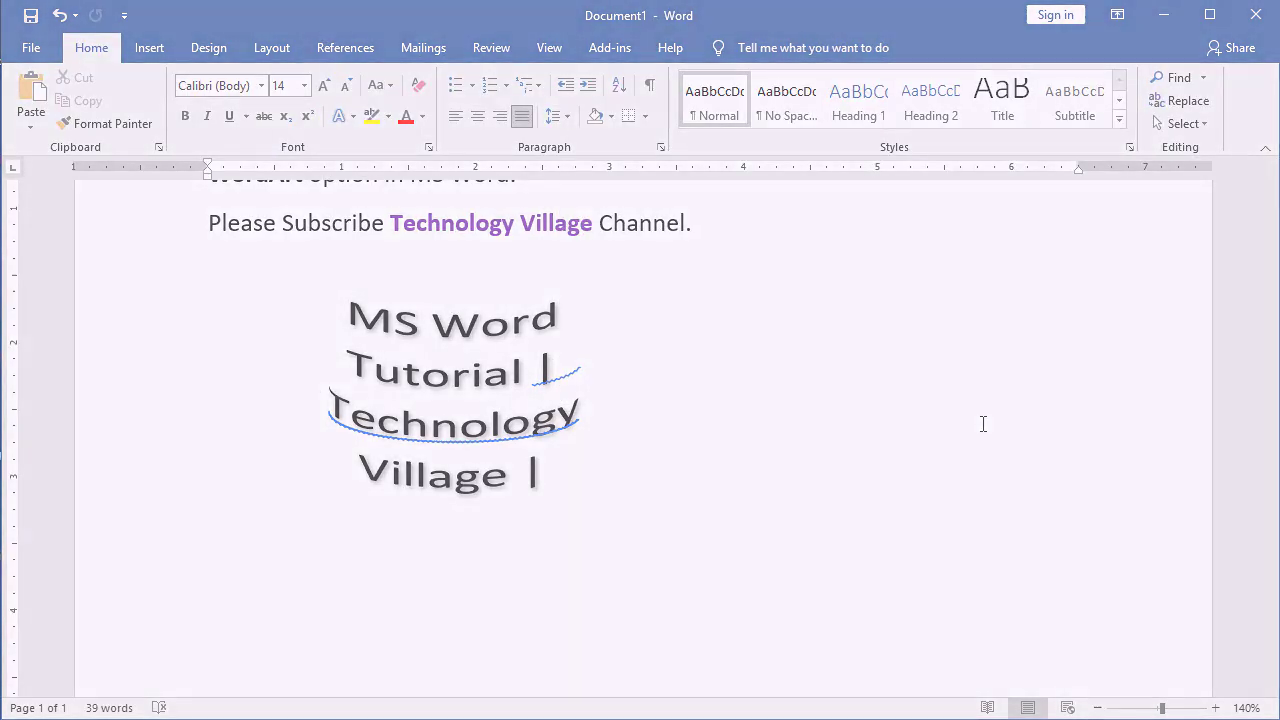